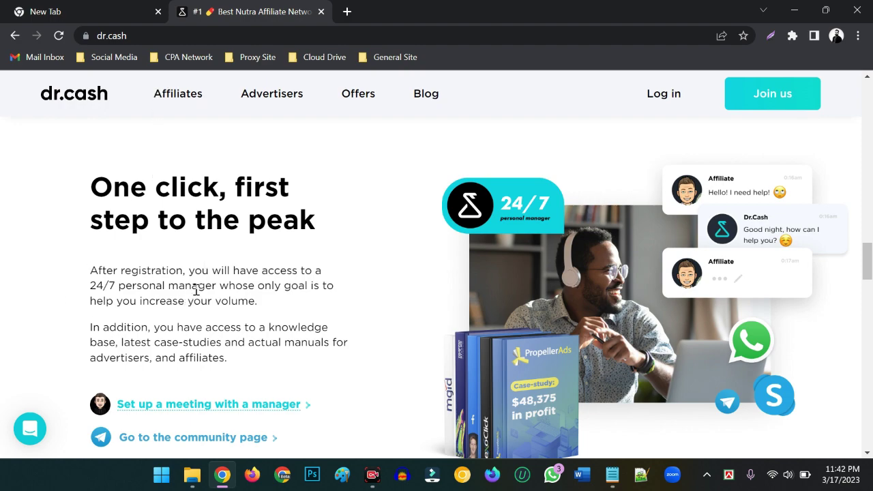
{"action": "left_click_drag", "start_coordinate": [90, 273], "coordinate": [278, 306]}
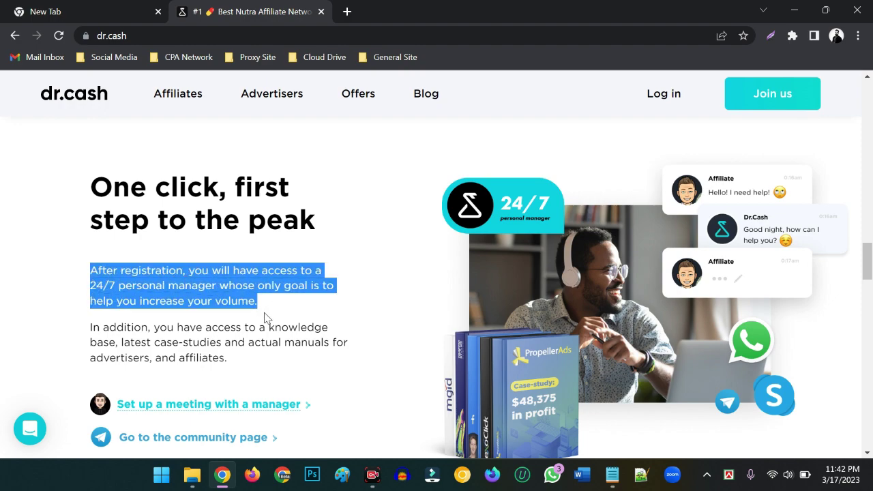
{"action": "left_click_drag", "start_coordinate": [240, 364], "coordinate": [75, 326]}
{"action": "left_click_drag", "start_coordinate": [268, 304], "coordinate": [88, 268]}
{"action": "left_click", "coordinate": [252, 301]}
{"action": "scroll", "coordinate": [367, 277], "scroll_direction": "down", "scroll_amount": 10}
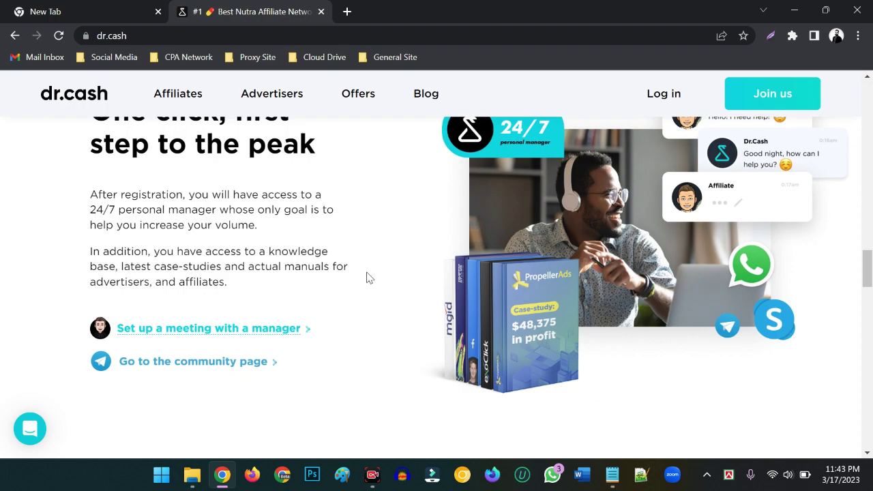
{"action": "scroll", "coordinate": [366, 275], "scroll_direction": "down", "scroll_amount": 5}
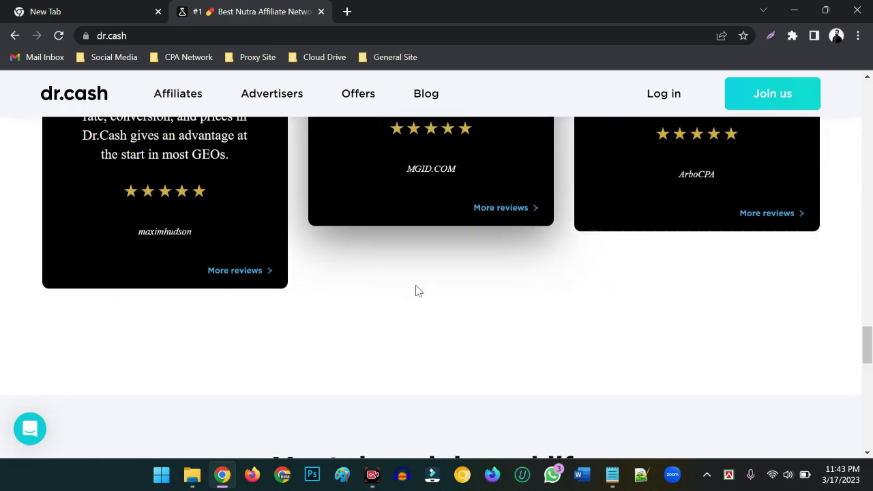
{"action": "scroll", "coordinate": [415, 291], "scroll_direction": "up", "scroll_amount": 15}
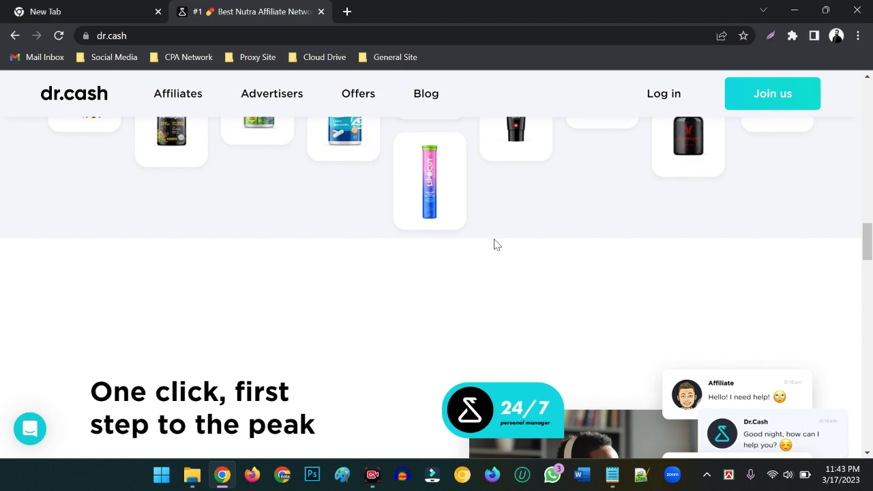
{"action": "scroll", "coordinate": [493, 244], "scroll_direction": "up", "scroll_amount": 15}
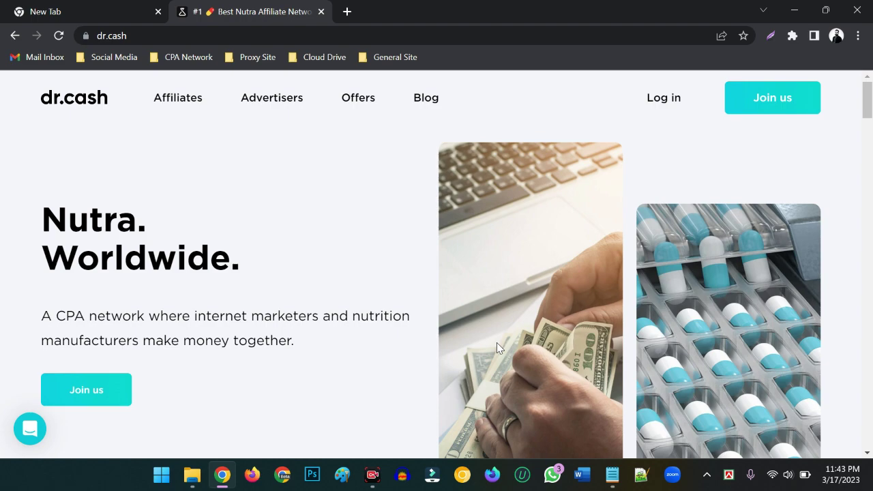
Step: Open the Join us affiliate sign-up form and fill the Email field with the saved address
{"action": "left_click", "coordinate": [773, 98]}
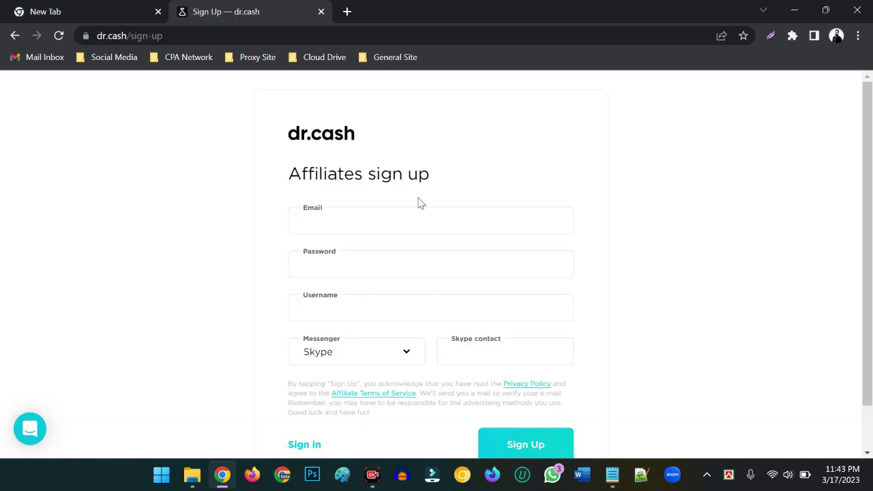
{"action": "left_click", "coordinate": [356, 220]}
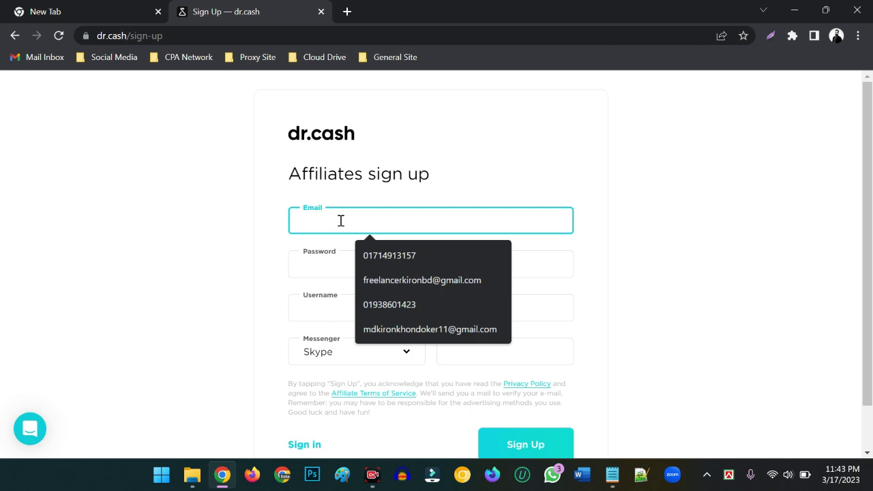
{"action": "left_click", "coordinate": [406, 282]}
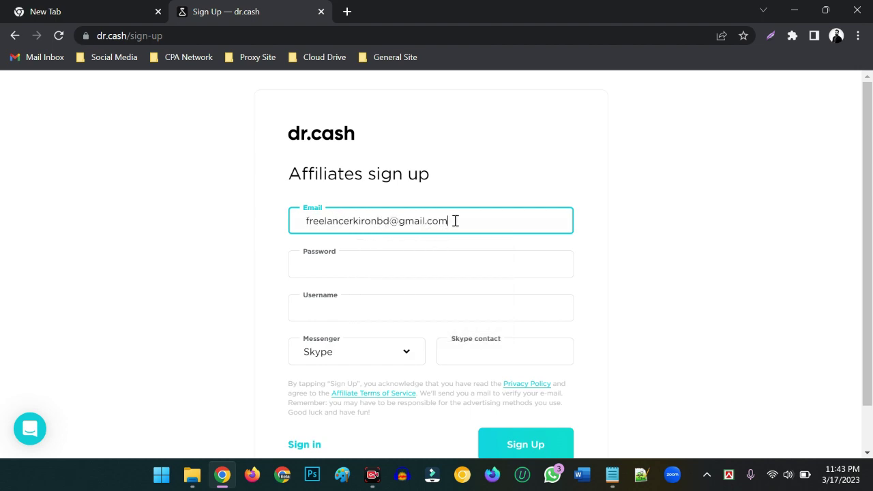
{"action": "left_click_drag", "start_coordinate": [456, 220], "coordinate": [304, 220]}
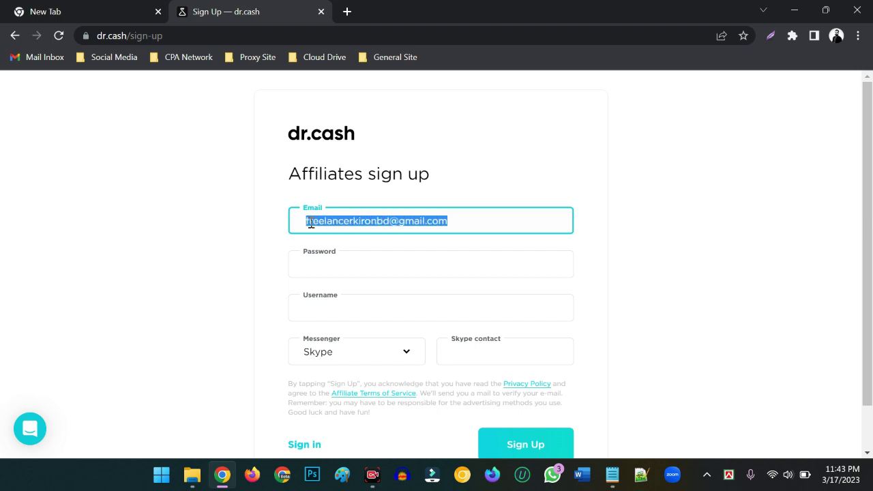
{"action": "left_click", "coordinate": [304, 221]}
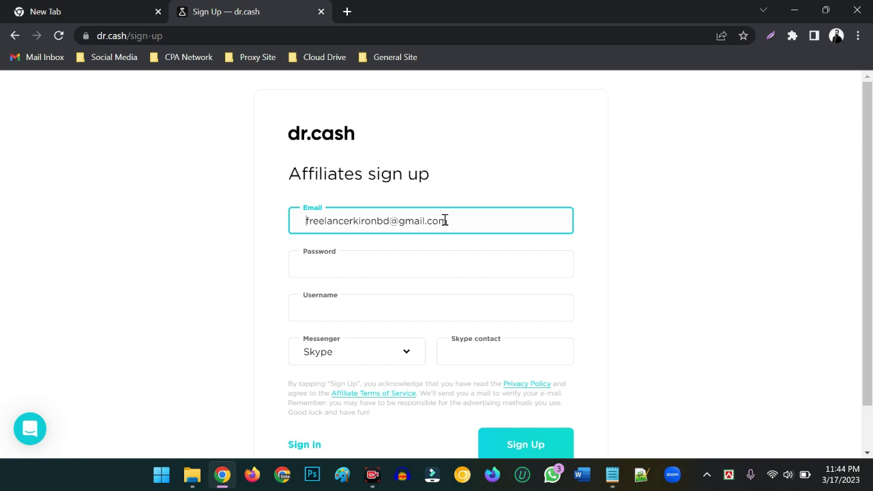
{"action": "left_click_drag", "start_coordinate": [445, 221], "coordinate": [304, 221]}
Step: Enter the account password and a username, correcting typos in the username
{"action": "left_click", "coordinate": [341, 264]}
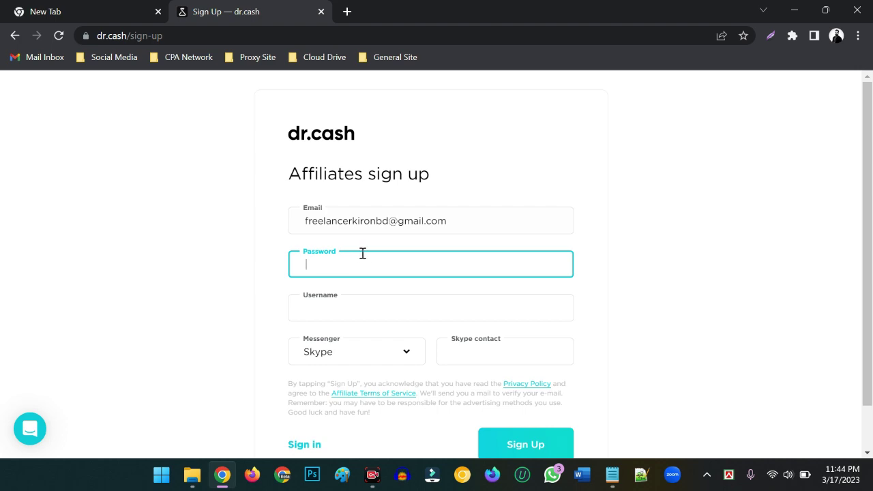
{"action": "type", "text": "•••••••••••"}
{"action": "left_click", "coordinate": [349, 311]}
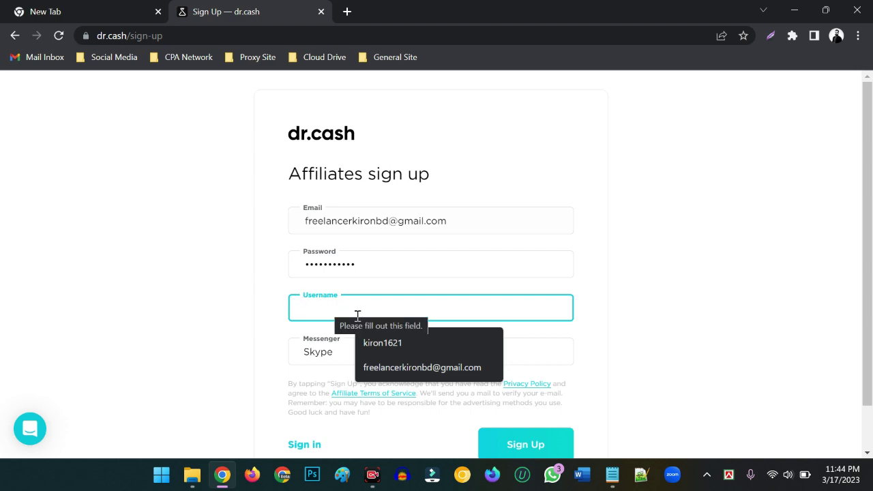
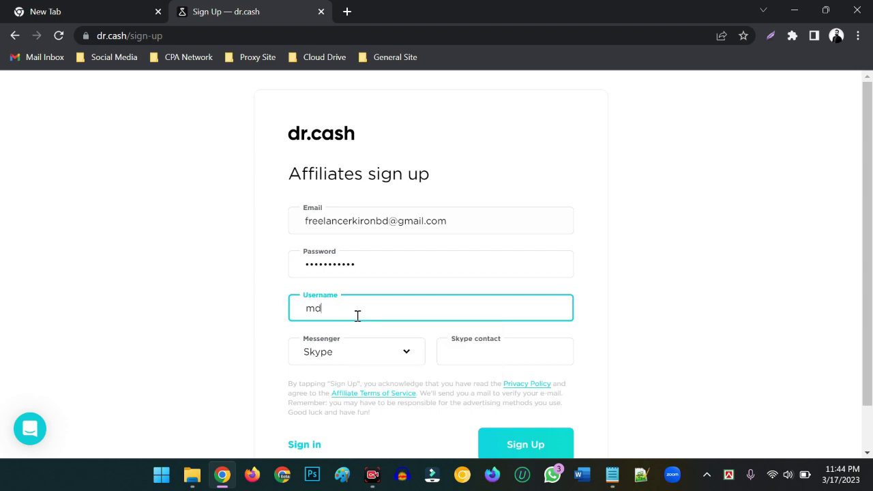
{"action": "scroll", "coordinate": [377, 334], "scroll_direction": "down", "scroll_amount": 1}
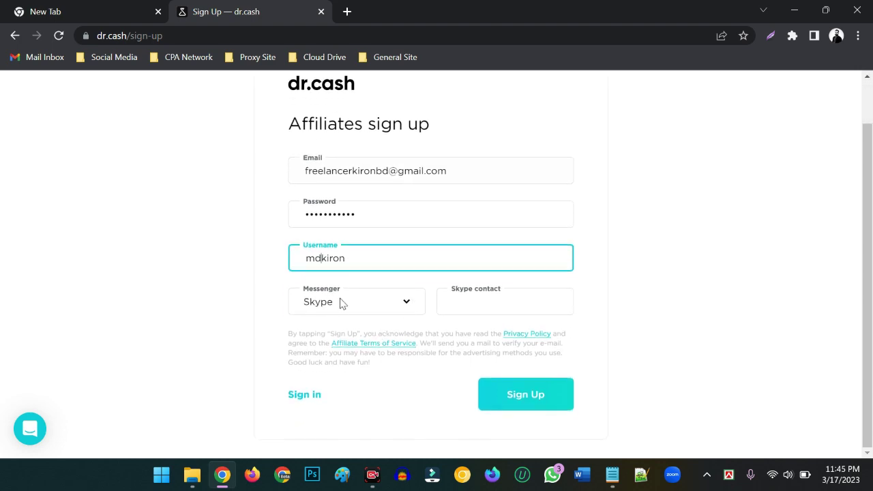
{"action": "left_click", "coordinate": [374, 306]}
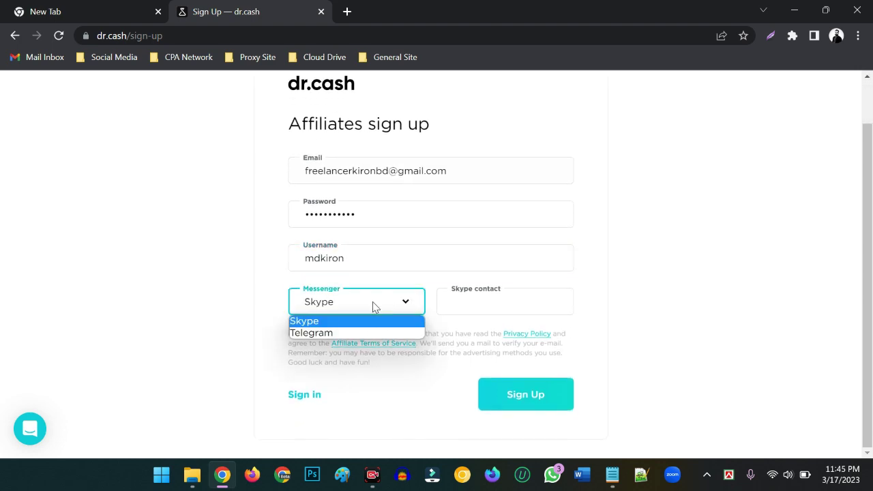
{"action": "left_click", "coordinate": [327, 335]}
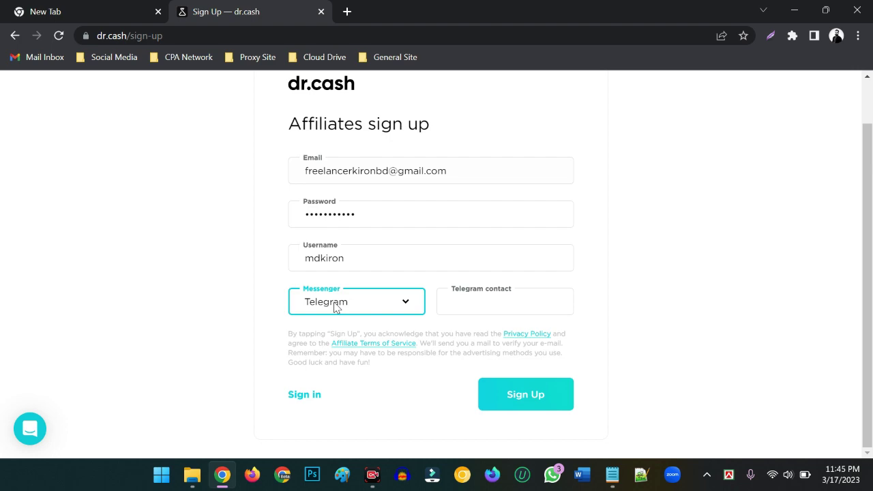
{"action": "left_click", "coordinate": [335, 308]}
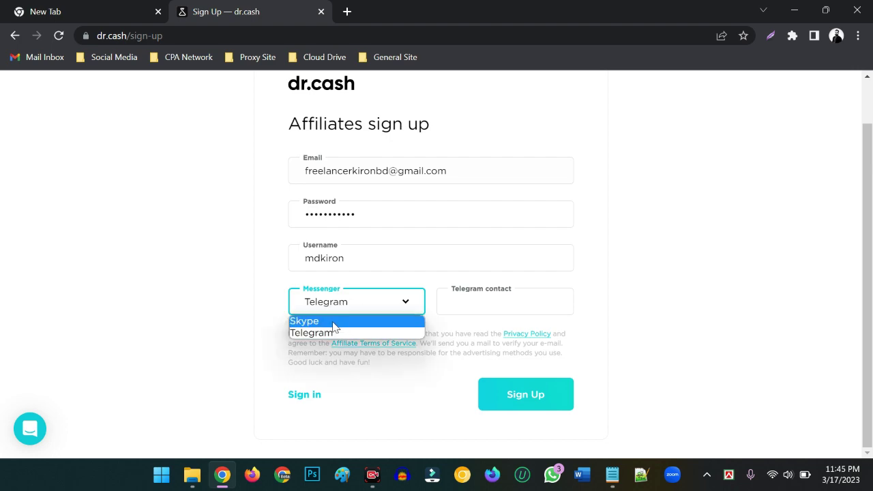
{"action": "left_click", "coordinate": [334, 322]}
{"action": "left_click", "coordinate": [467, 305]}
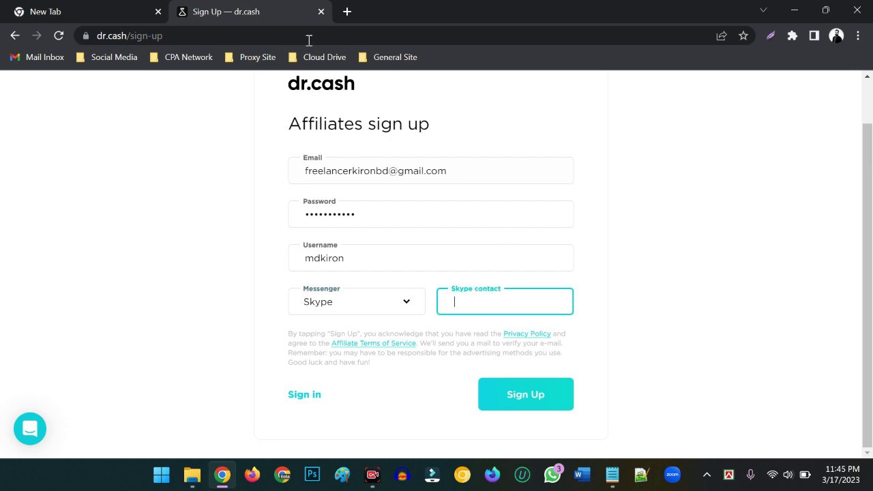
Step: Launch Skype for Web from the Social Media bookmarks in a new tab and dismiss the notifications prompt
{"action": "left_click", "coordinate": [348, 11]}
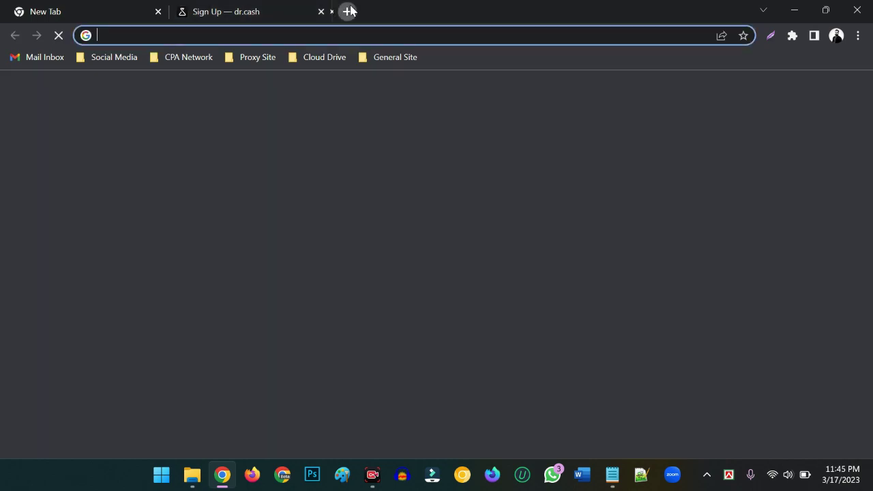
{"action": "left_click", "coordinate": [122, 58]}
{"action": "left_click", "coordinate": [106, 190]}
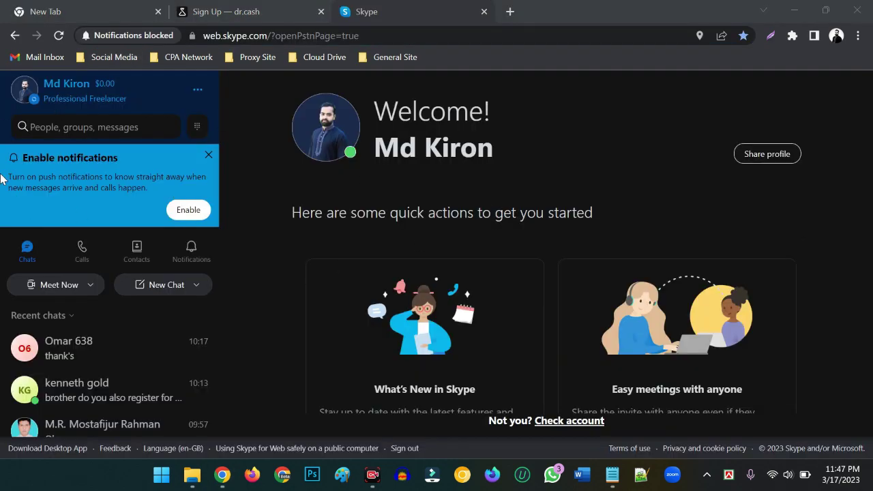
{"action": "left_click", "coordinate": [208, 157]}
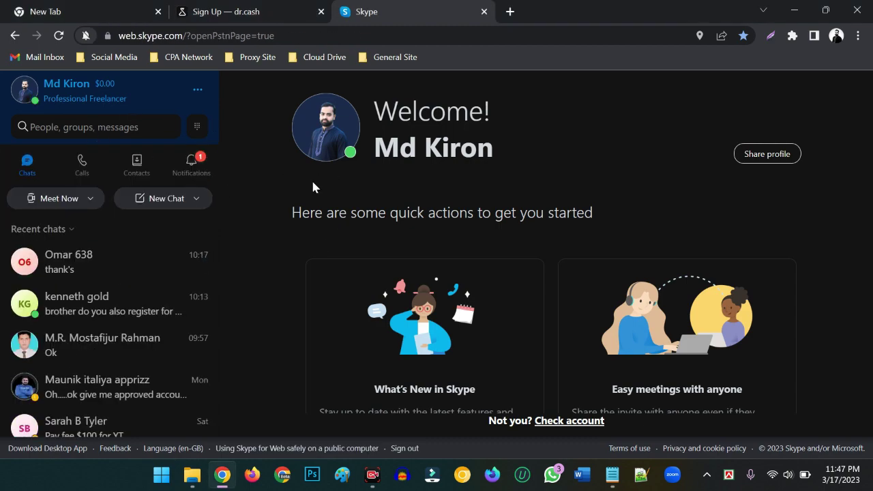
Step: Copy the Skype Name from the Skype profile details and return to the sign-up tab
{"action": "left_click", "coordinate": [25, 92]}
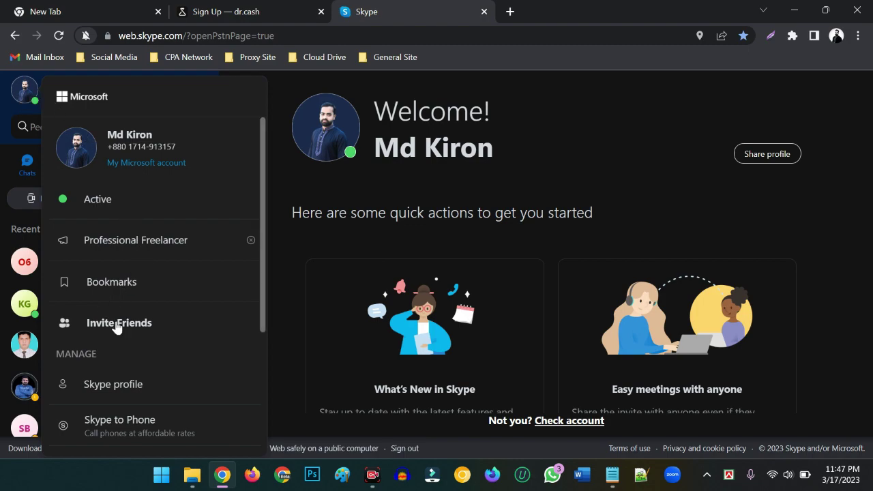
{"action": "scroll", "coordinate": [118, 326], "scroll_direction": "down", "scroll_amount": 2}
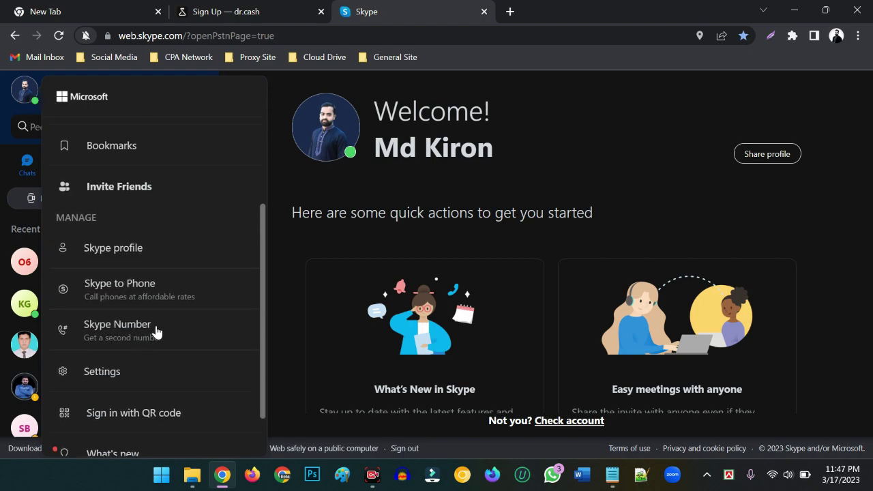
{"action": "left_click", "coordinate": [122, 249]}
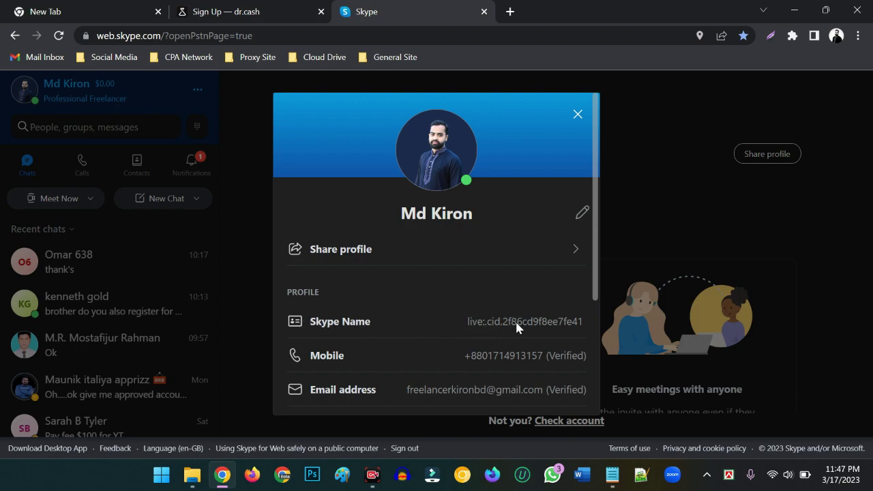
{"action": "left_click", "coordinate": [517, 320]}
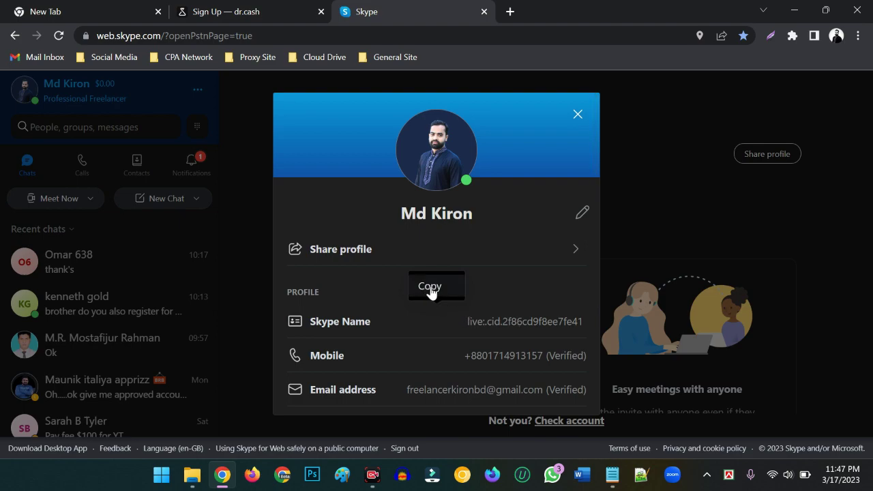
{"action": "left_click", "coordinate": [430, 287]}
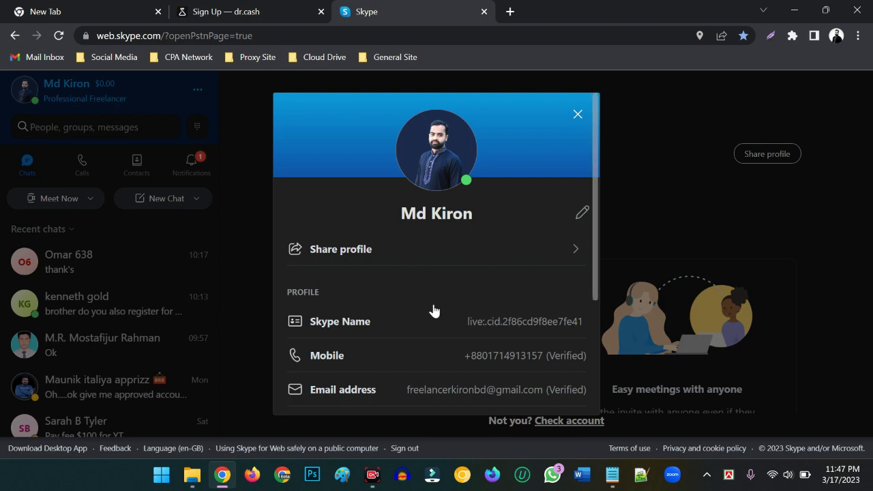
{"action": "left_click", "coordinate": [186, 11]}
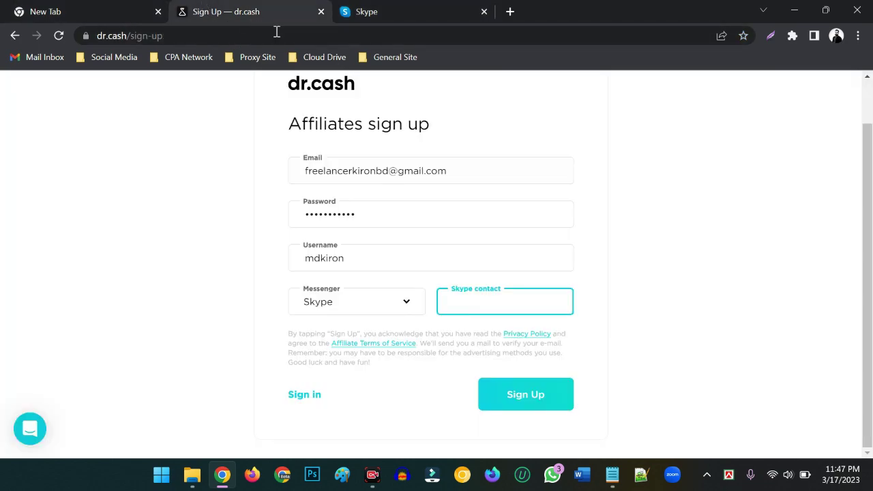
Step: Paste the copied Skype Name as the contact and submit the first sign-up step
{"action": "right_click", "coordinate": [477, 301]}
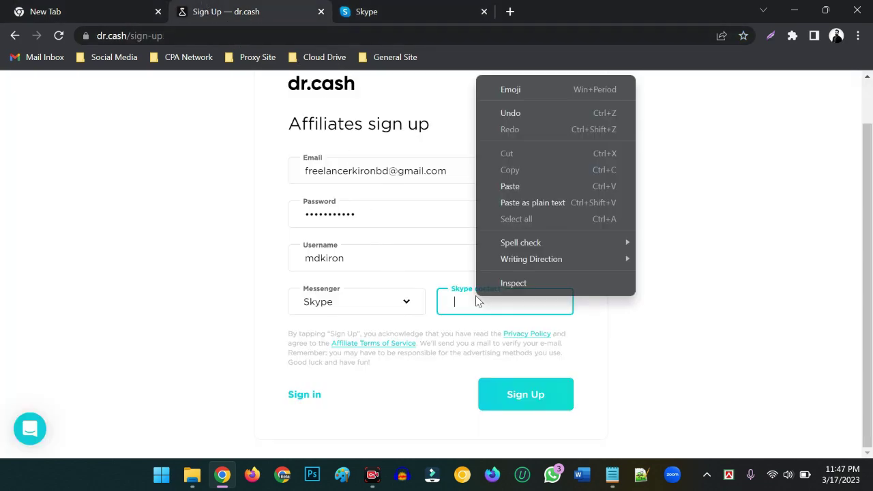
{"action": "left_click", "coordinate": [511, 186]}
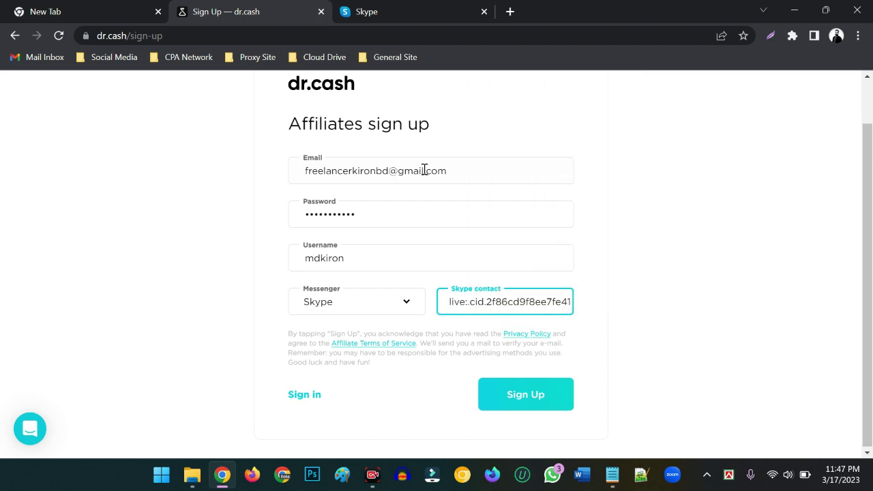
{"action": "scroll", "coordinate": [307, 225], "scroll_direction": "up", "scroll_amount": 1}
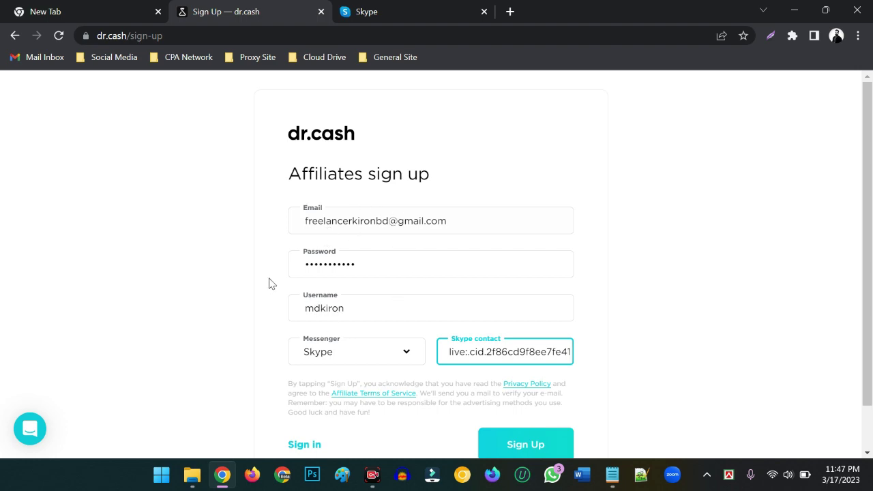
{"action": "scroll", "coordinate": [559, 390], "scroll_direction": "down", "scroll_amount": 1}
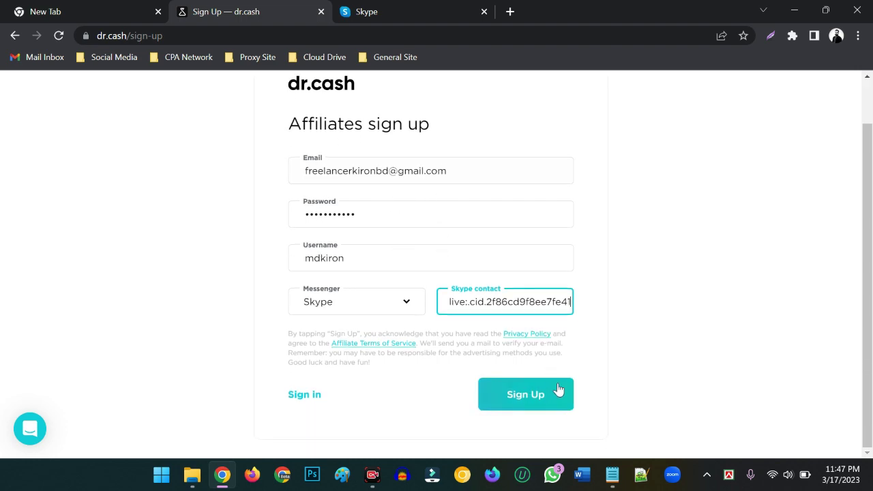
{"action": "left_click", "coordinate": [524, 395]}
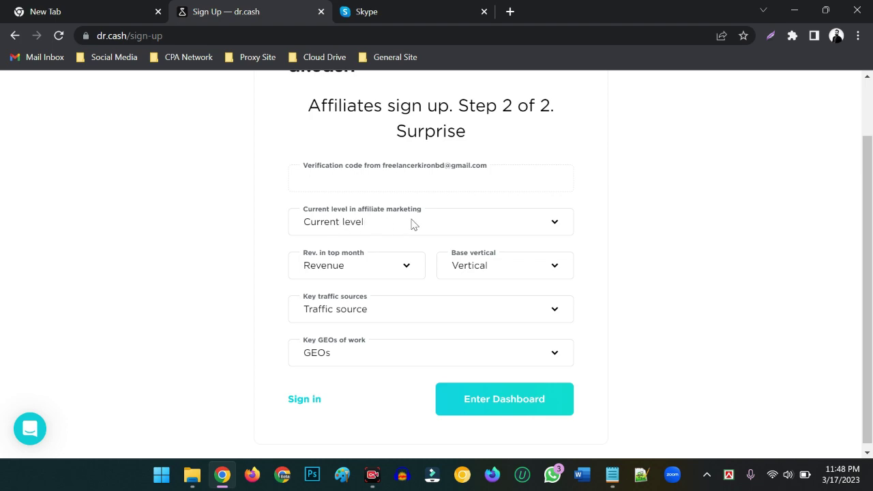
Step: Set the current level to Agency (team) and top-month revenue to $0-5,000
{"action": "left_click", "coordinate": [377, 226]}
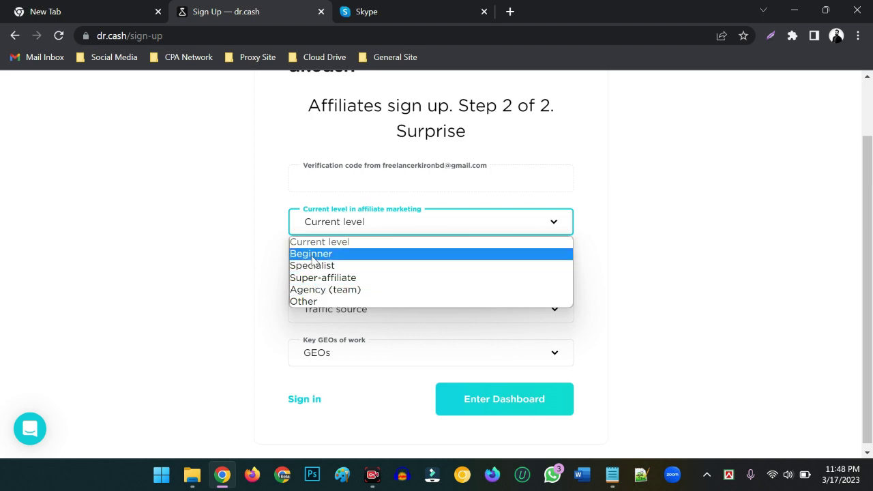
{"action": "left_click", "coordinate": [318, 257]}
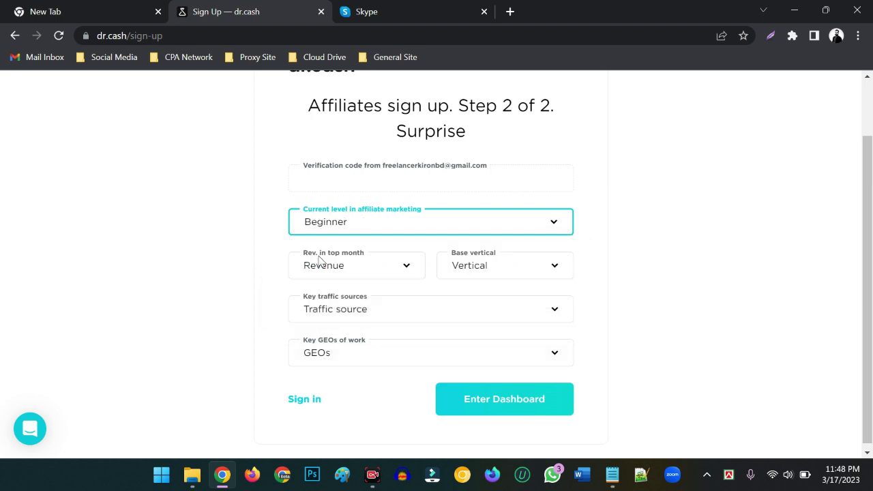
{"action": "left_click", "coordinate": [344, 227]}
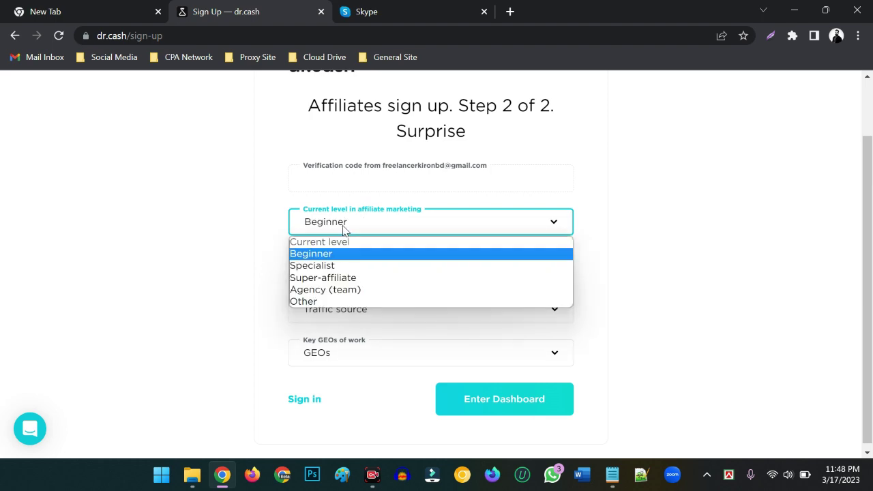
{"action": "left_click", "coordinate": [322, 289]}
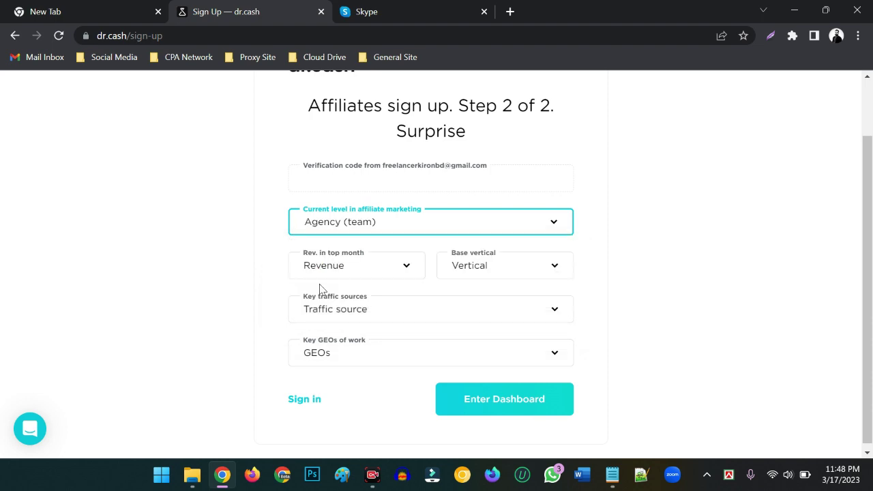
{"action": "left_click", "coordinate": [332, 223]}
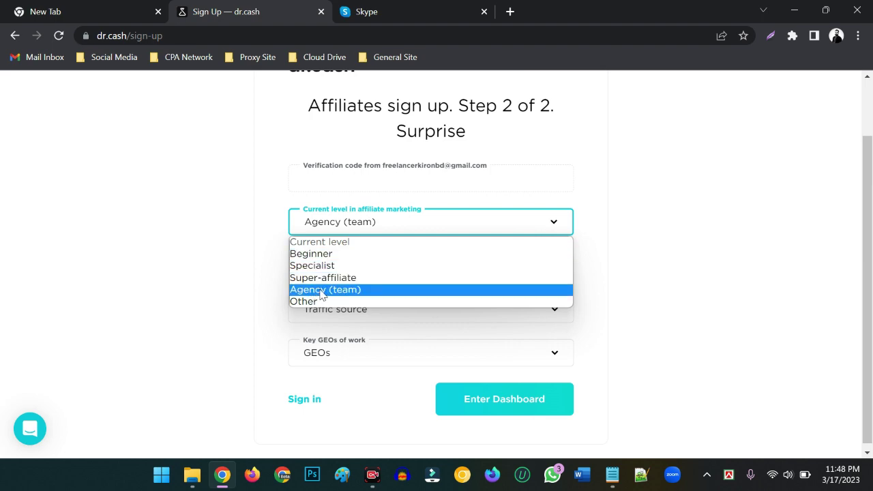
{"action": "left_click", "coordinate": [322, 292]}
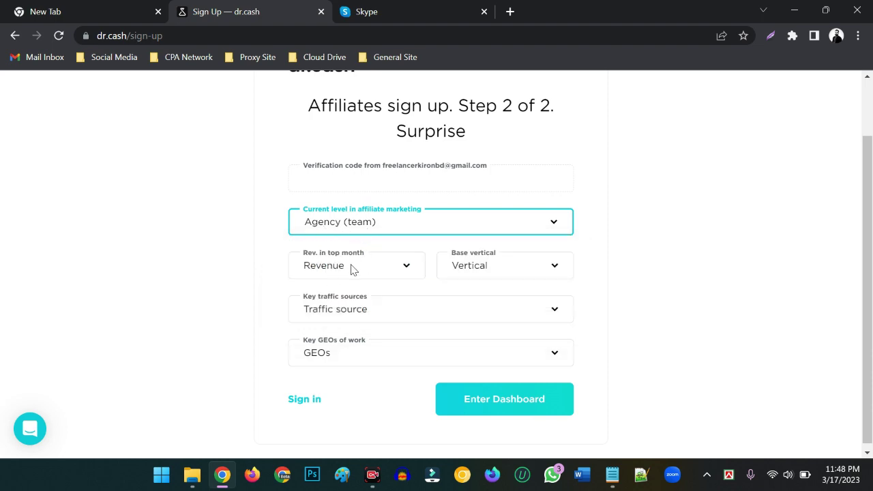
{"action": "left_click", "coordinate": [341, 273]}
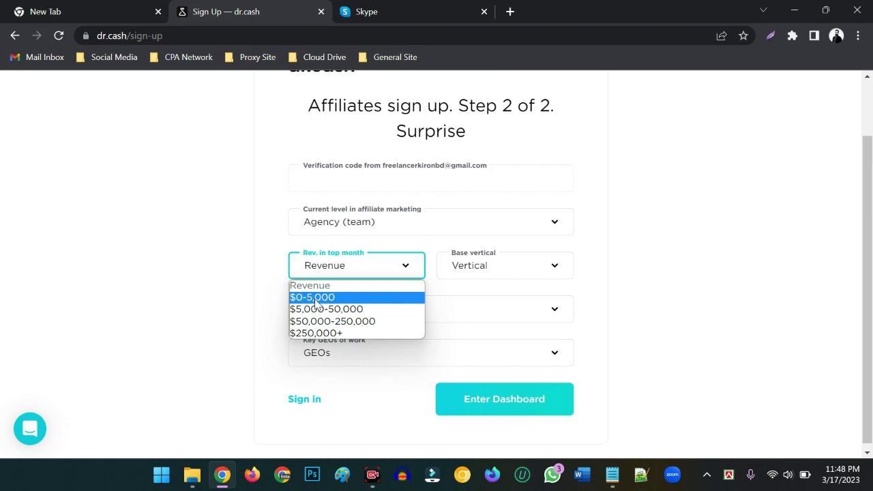
{"action": "left_click", "coordinate": [316, 302]}
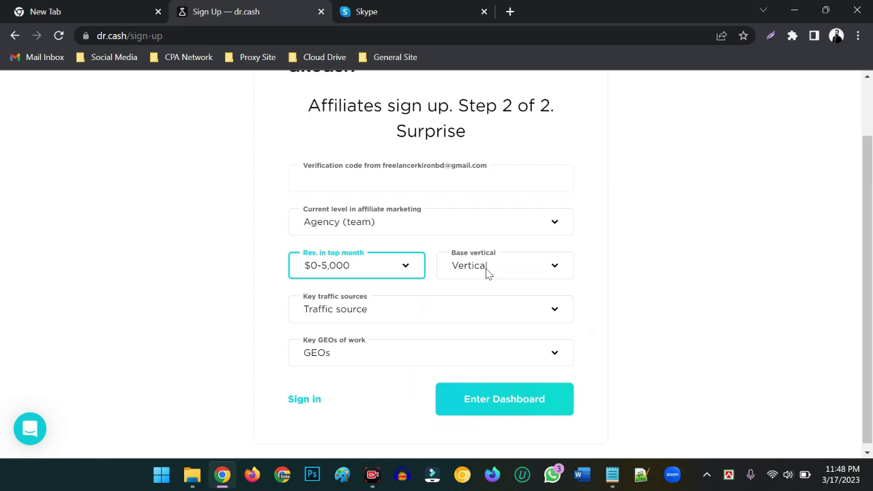
Step: Set both the base vertical and the key traffic source to Adult
{"action": "left_click", "coordinate": [487, 273]}
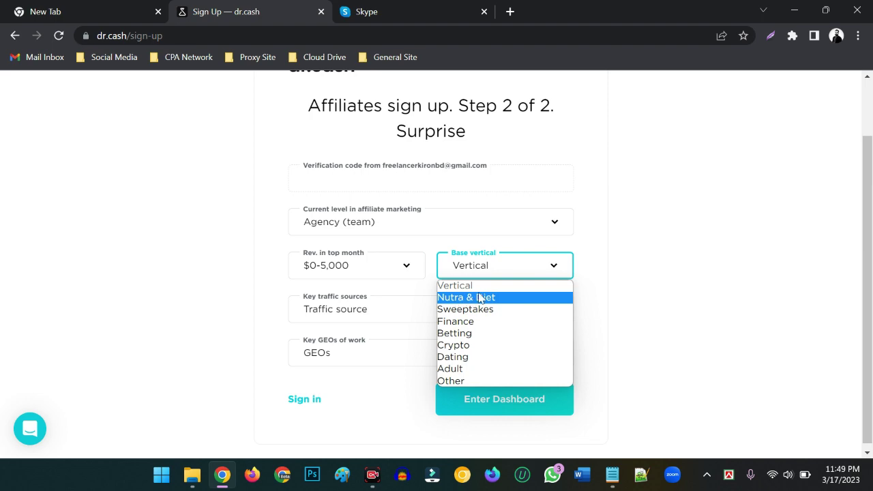
{"action": "left_click", "coordinate": [462, 358]}
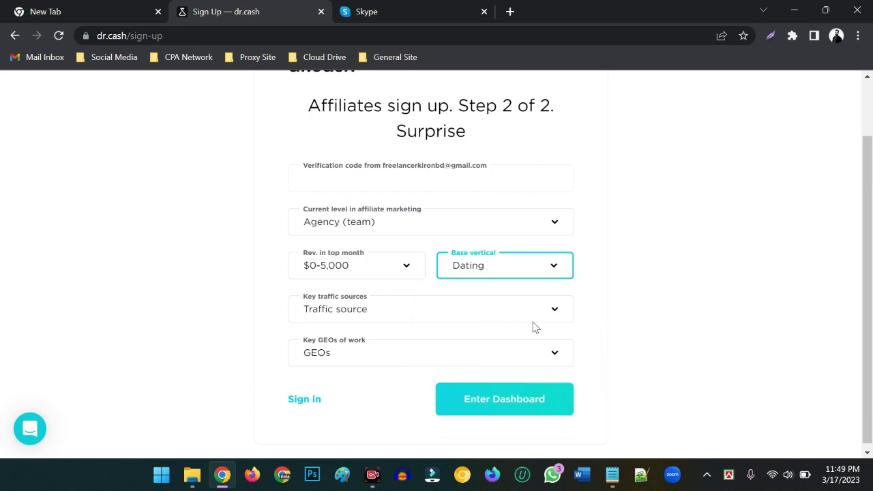
{"action": "left_click", "coordinate": [482, 266]}
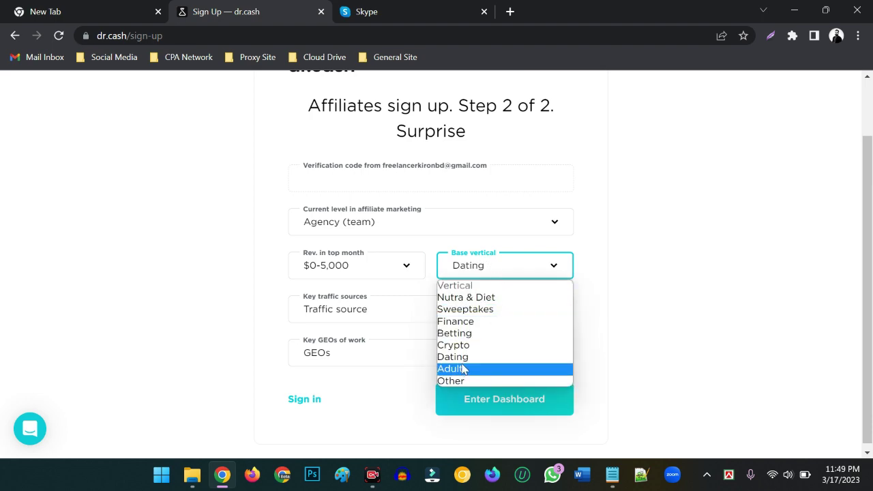
{"action": "left_click", "coordinate": [482, 267]}
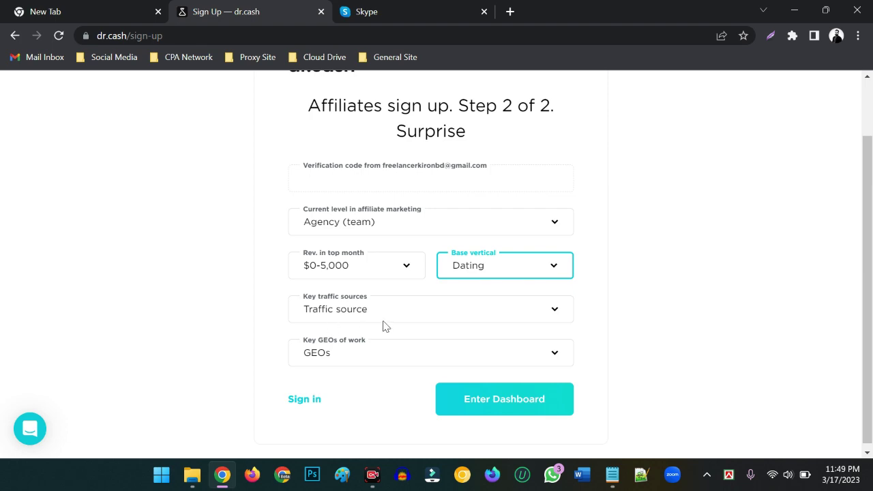
{"action": "left_click", "coordinate": [346, 314]}
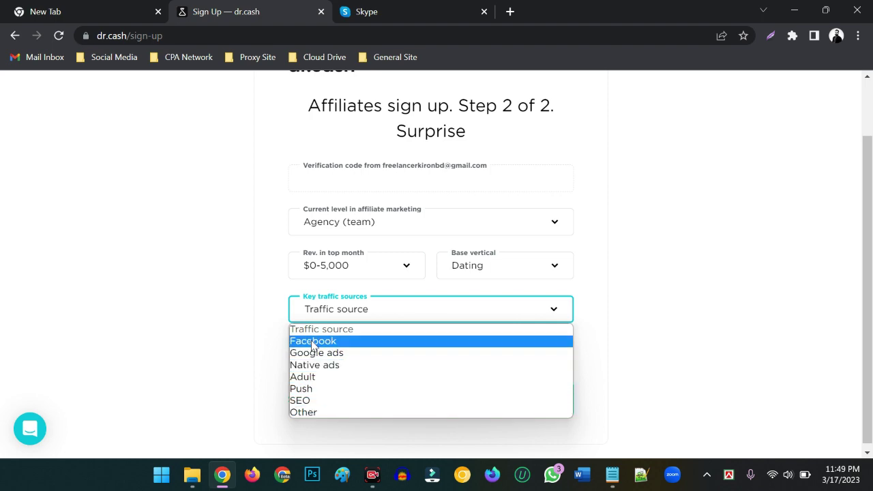
{"action": "left_click", "coordinate": [307, 378]}
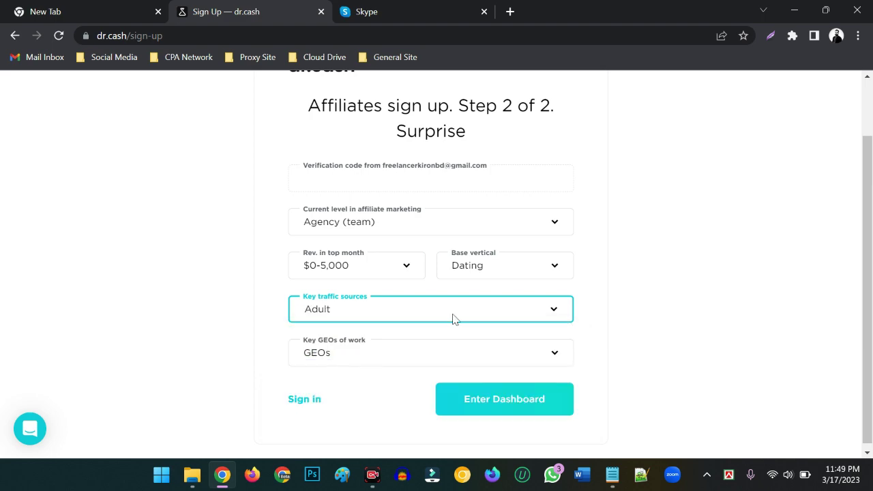
{"action": "left_click", "coordinate": [483, 272]}
{"action": "left_click", "coordinate": [451, 369]}
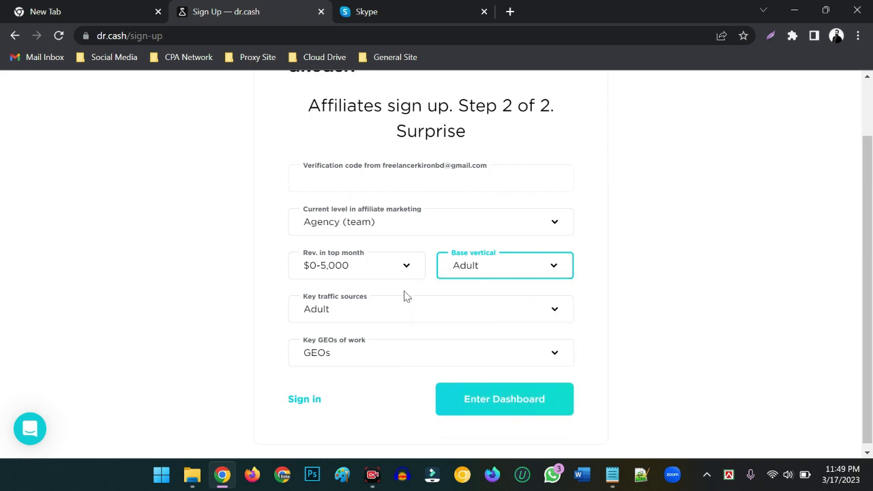
{"action": "left_click", "coordinate": [472, 265]}
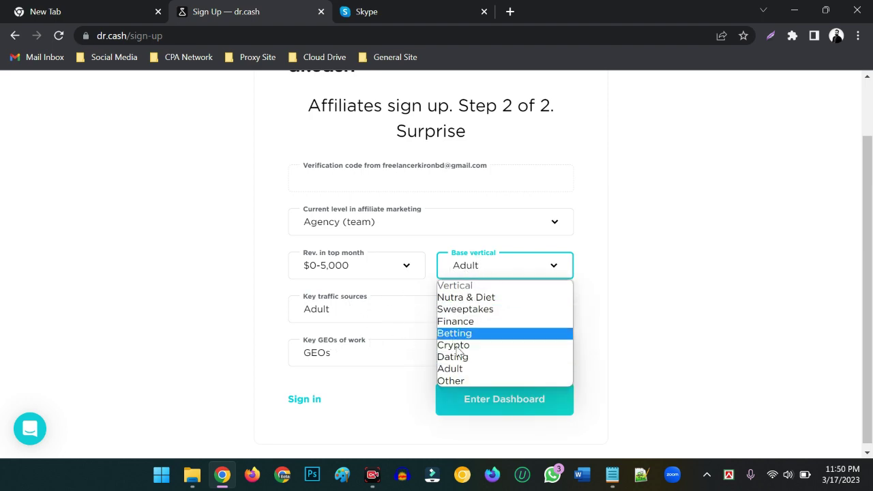
{"action": "left_click", "coordinate": [275, 312]}
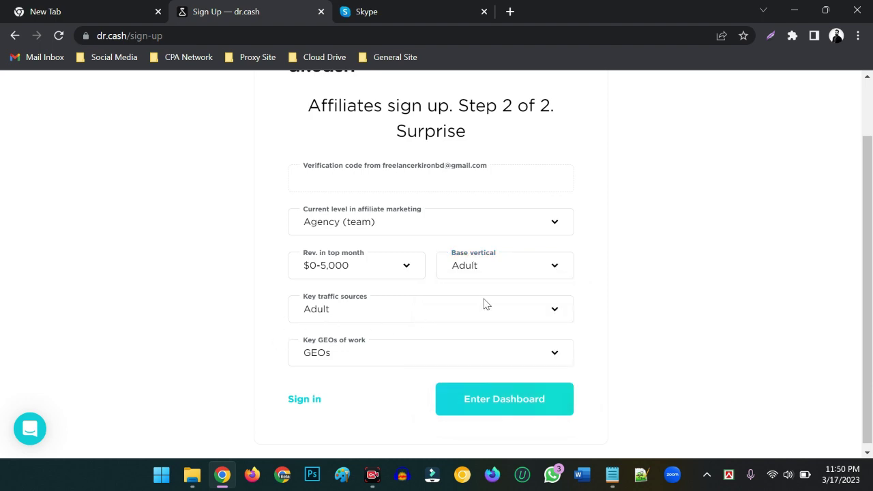
{"action": "scroll", "coordinate": [382, 350], "scroll_direction": "down", "scroll_amount": 1}
Step: Choose USA and Tier1 as the key GEOs
{"action": "left_click", "coordinate": [384, 349]}
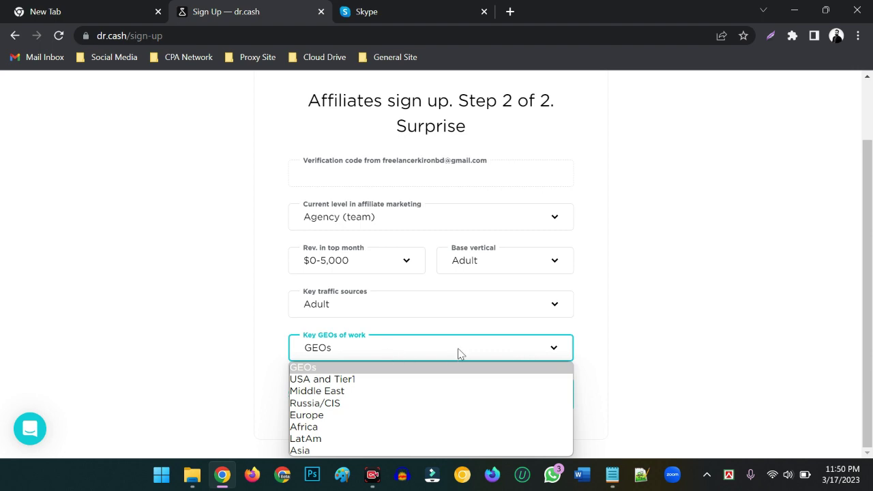
{"action": "left_click", "coordinate": [645, 365]}
{"action": "left_click", "coordinate": [379, 351]}
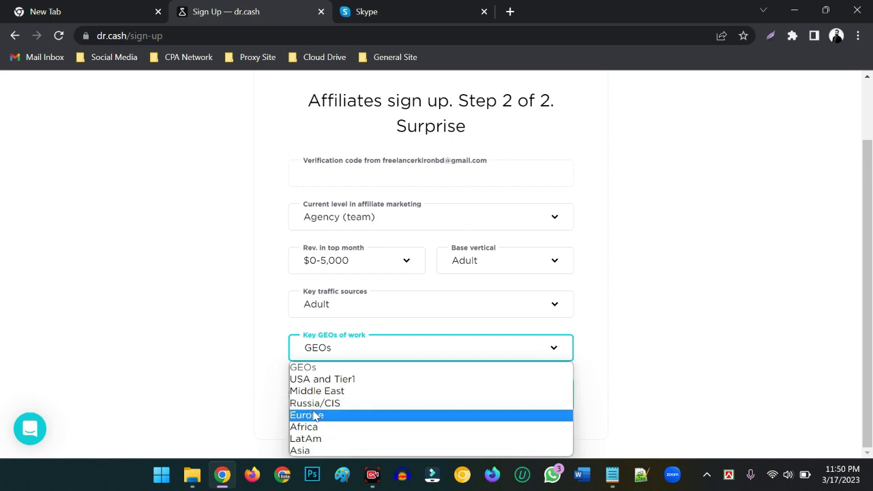
{"action": "key", "text": "Up"}
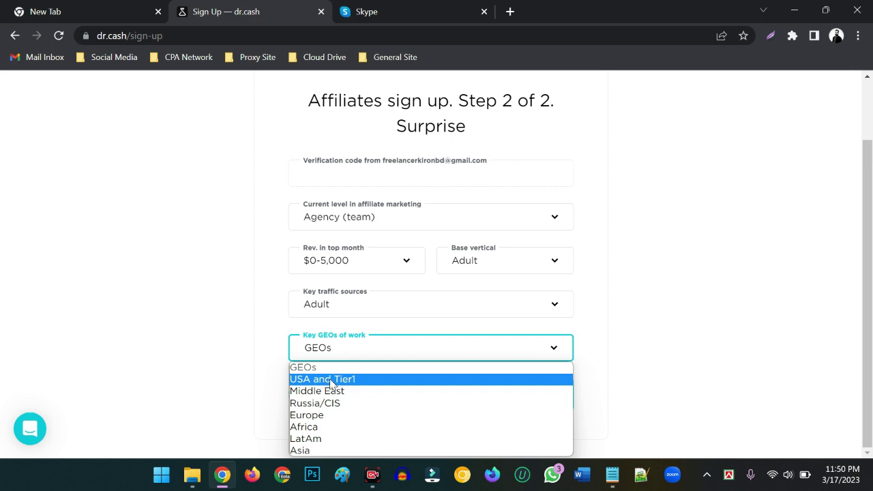
{"action": "left_click", "coordinate": [304, 453]}
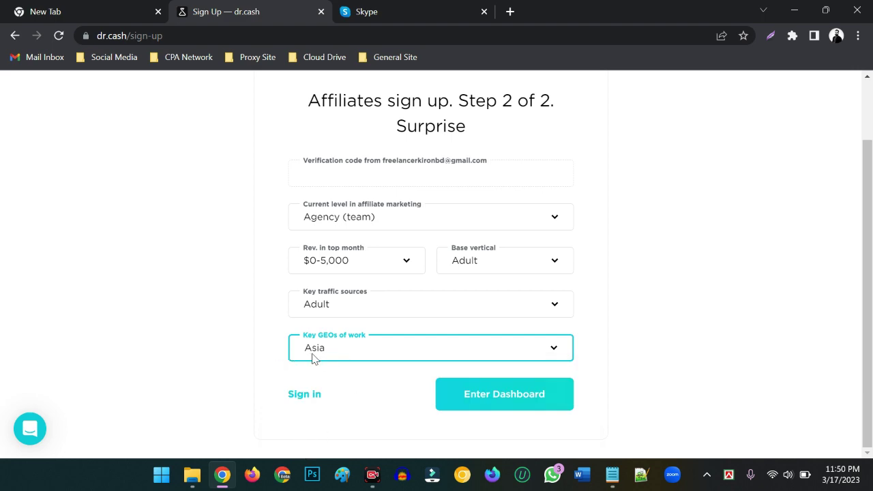
{"action": "left_click", "coordinate": [313, 358]}
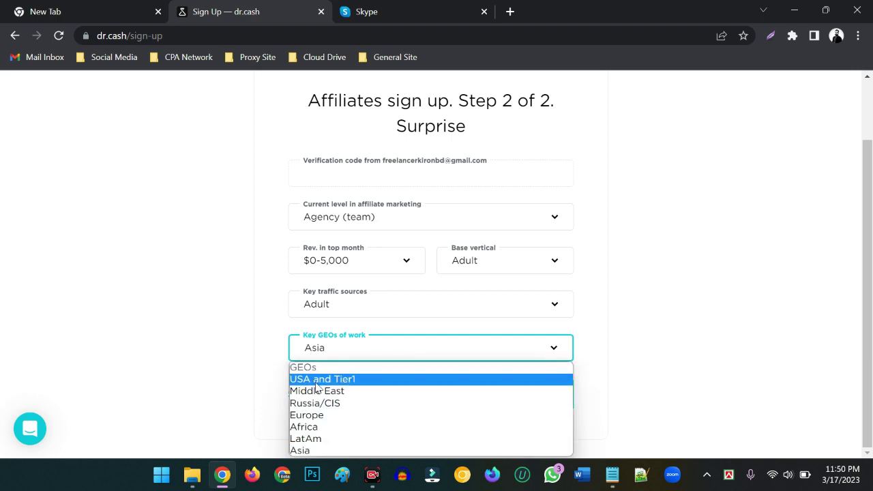
{"action": "left_click", "coordinate": [310, 379]}
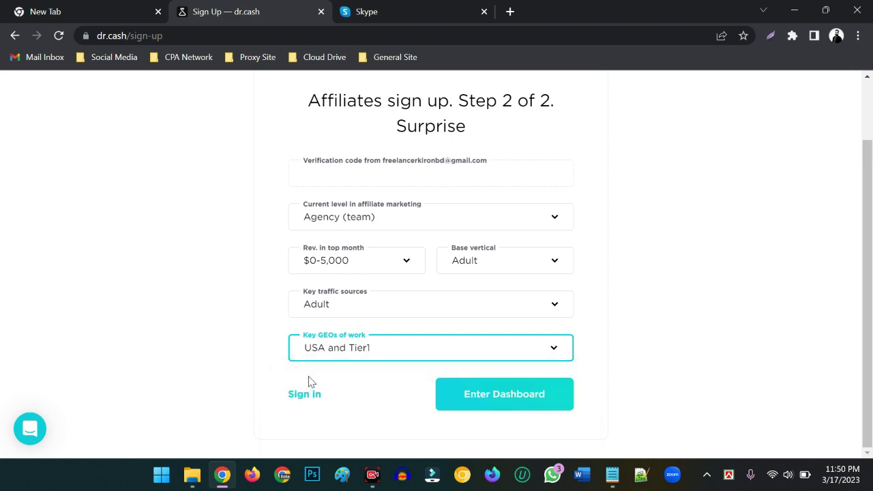
{"action": "left_click", "coordinate": [375, 356]}
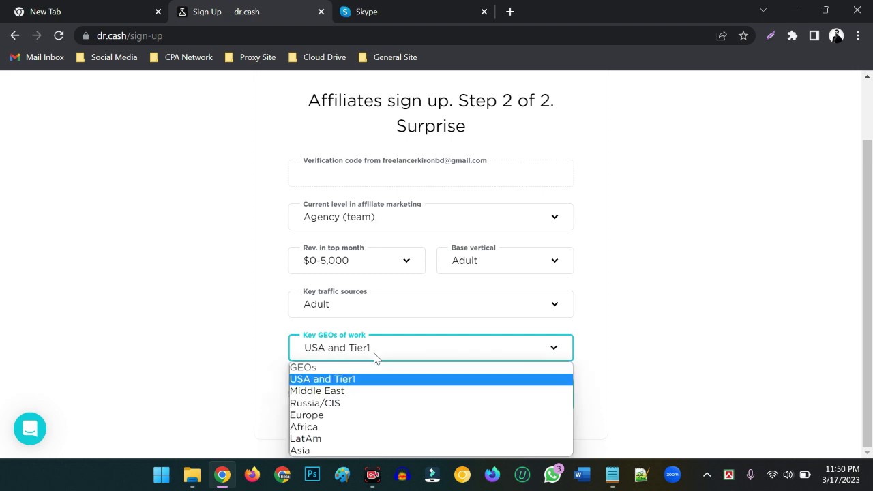
{"action": "left_click", "coordinate": [322, 381]}
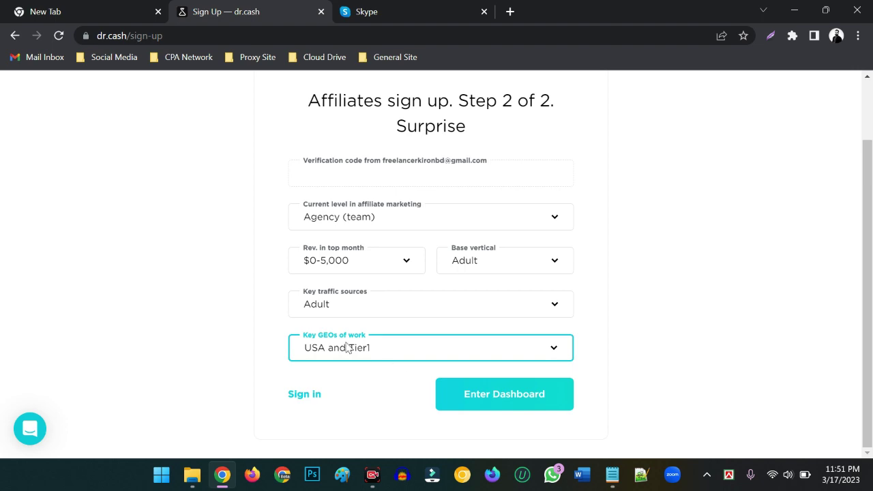
Step: Try Enter Dashboard, which still needs the verification code, then switch to Firefox
{"action": "left_click", "coordinate": [510, 400]}
{"action": "left_click", "coordinate": [355, 178]}
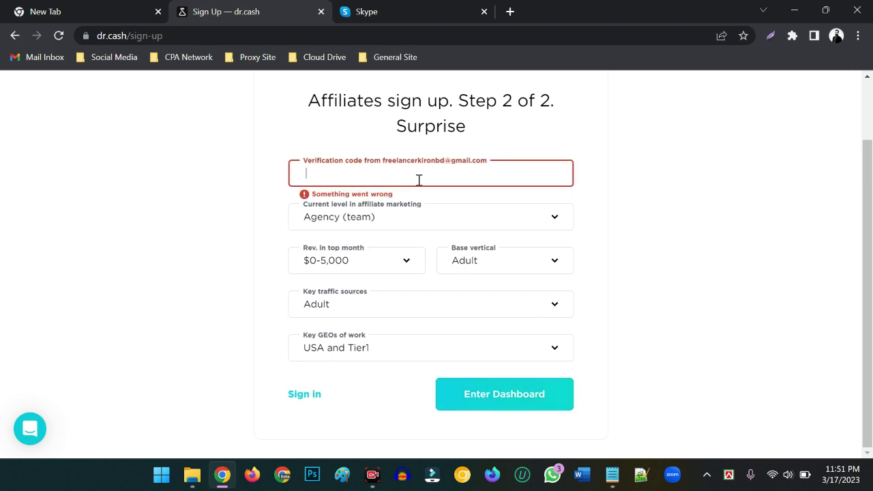
{"action": "left_click", "coordinate": [353, 166]}
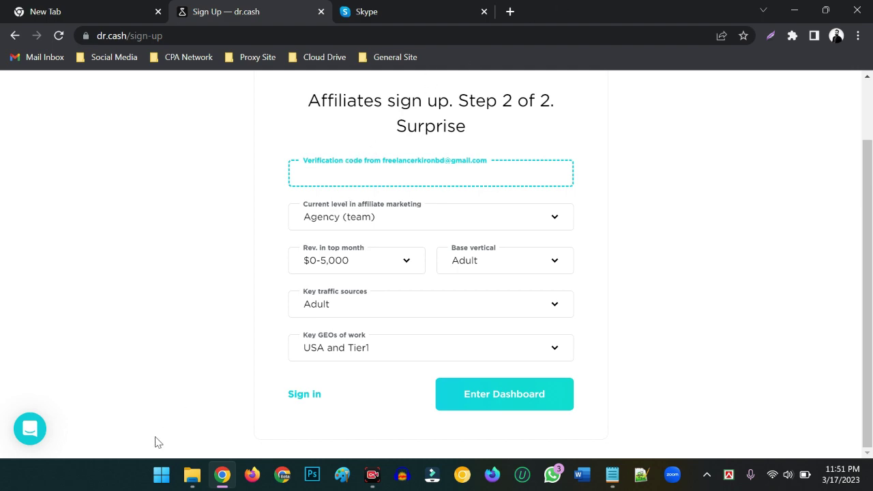
{"action": "left_click", "coordinate": [251, 475]}
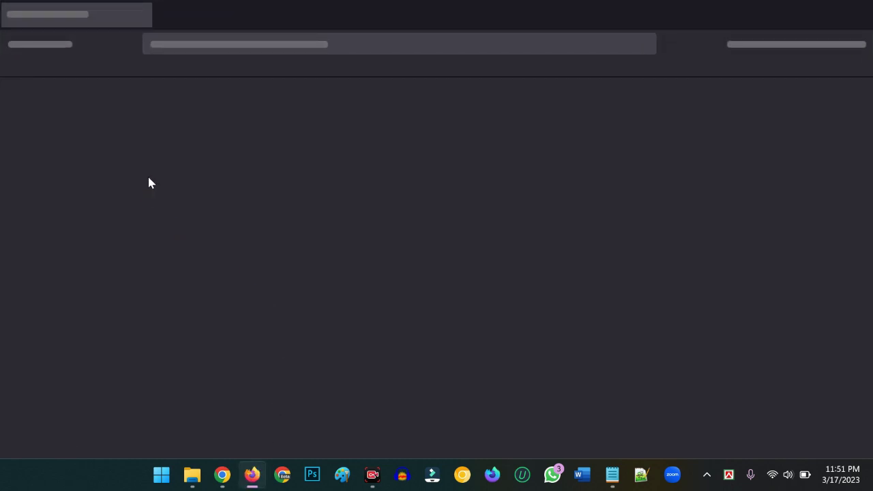
Step: Open the 'Confirm registration in dr.cash' email in Gmail and select its confirmation code
{"action": "left_click", "coordinate": [28, 67]}
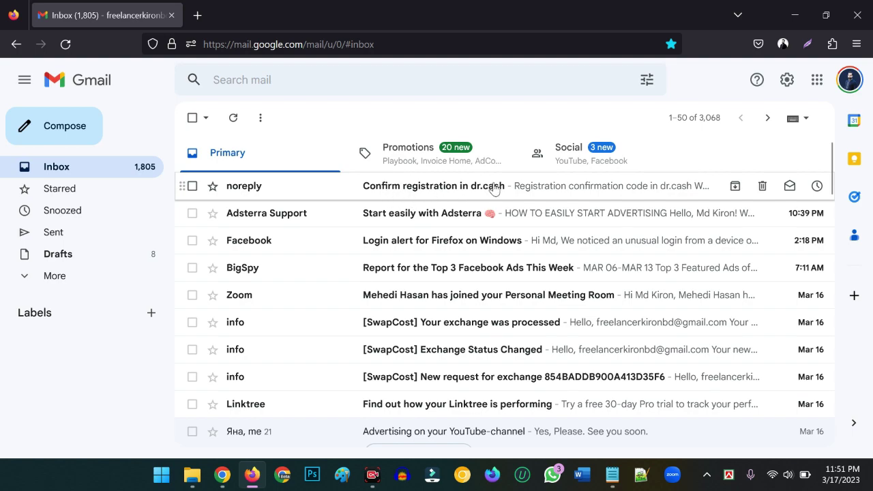
{"action": "left_click", "coordinate": [426, 188]}
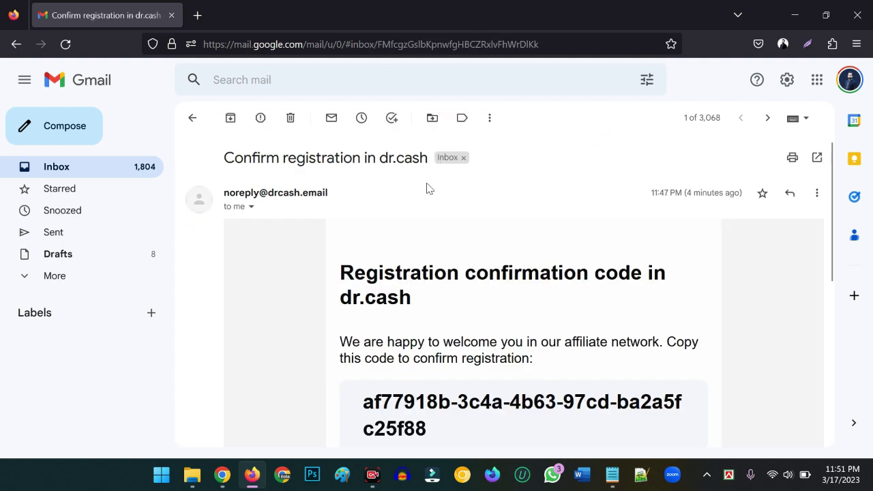
{"action": "scroll", "coordinate": [423, 317], "scroll_direction": "down", "scroll_amount": 3}
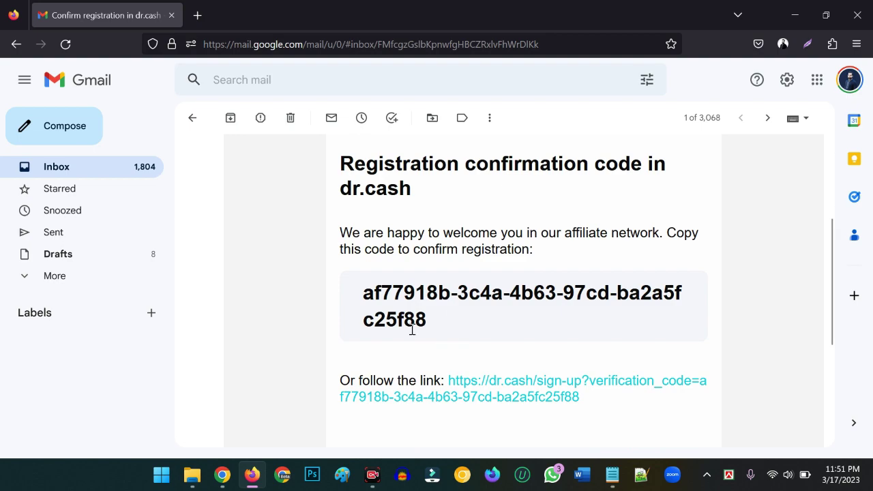
{"action": "scroll", "coordinate": [403, 317], "scroll_direction": "up", "scroll_amount": 3}
{"action": "scroll", "coordinate": [473, 366], "scroll_direction": "down", "scroll_amount": 3}
{"action": "left_click_drag", "start_coordinate": [432, 331], "coordinate": [364, 299]}
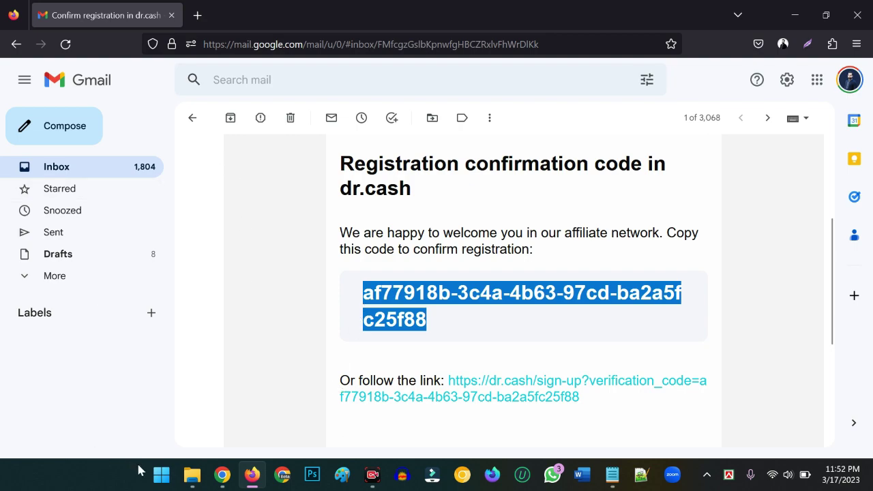
Step: Paste the emailed verification code into the sign-up form and enter the dashboard
{"action": "left_click", "coordinate": [225, 477]}
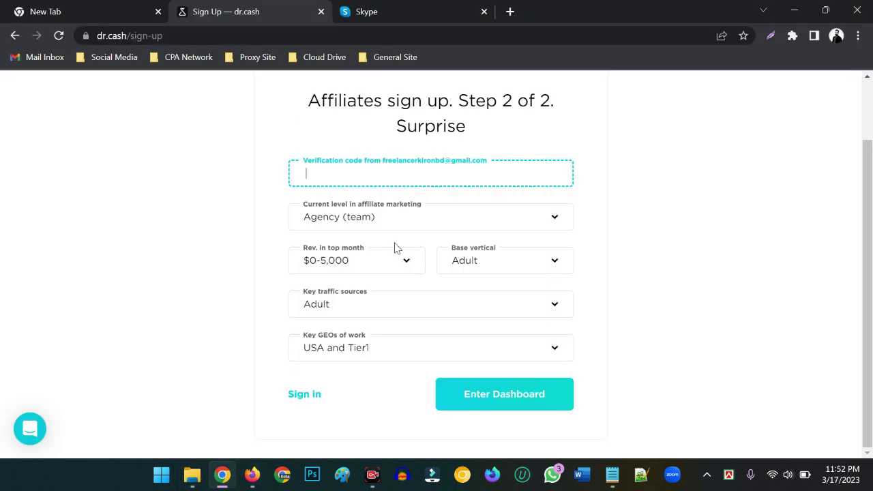
{"action": "right_click", "coordinate": [330, 172]}
{"action": "left_click", "coordinate": [349, 286]}
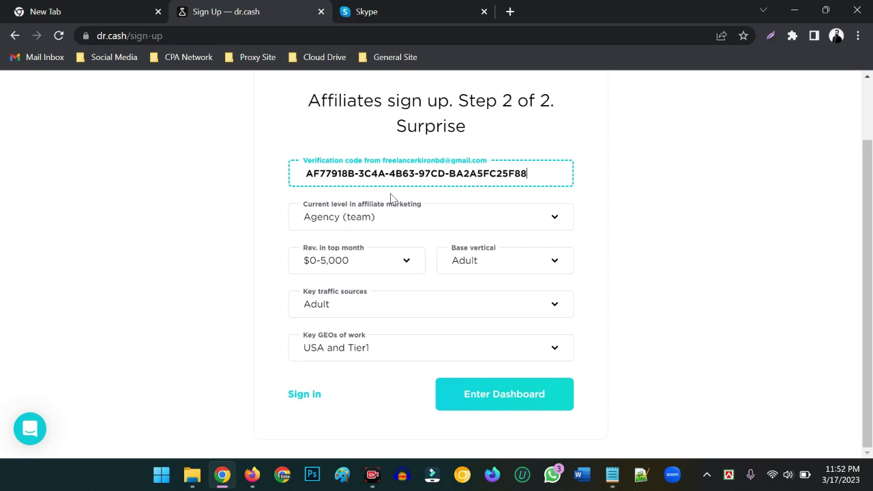
{"action": "left_click", "coordinate": [494, 400]}
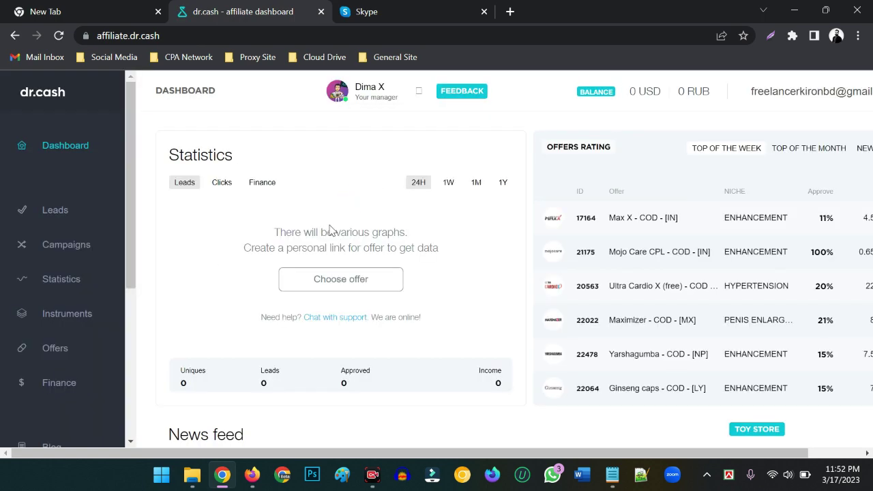
Step: Clear the stacked chat notifications and look over the new dashboard
{"action": "scroll", "coordinate": [368, 280], "scroll_direction": "down", "scroll_amount": 10}
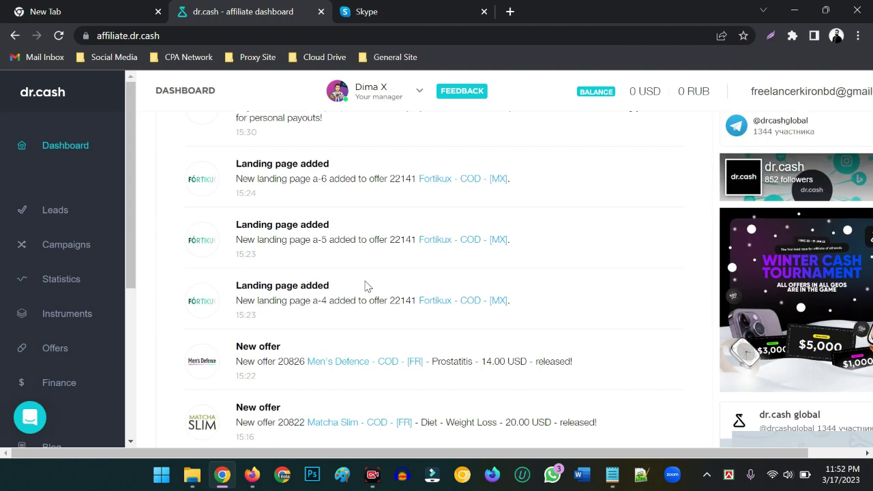
{"action": "scroll", "coordinate": [372, 285], "scroll_direction": "up", "scroll_amount": 10}
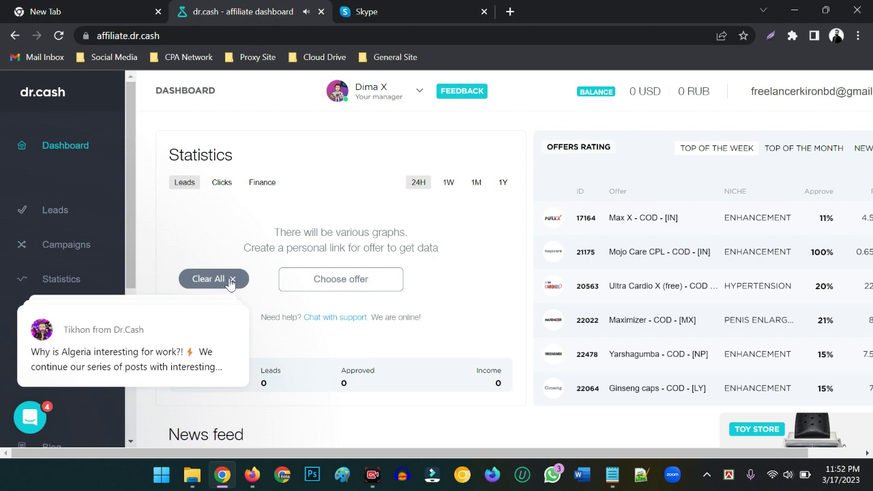
{"action": "left_click", "coordinate": [224, 280]}
{"action": "scroll", "coordinate": [312, 302], "scroll_direction": "down", "scroll_amount": 1}
{"action": "scroll", "coordinate": [312, 304], "scroll_direction": "up", "scroll_amount": 1}
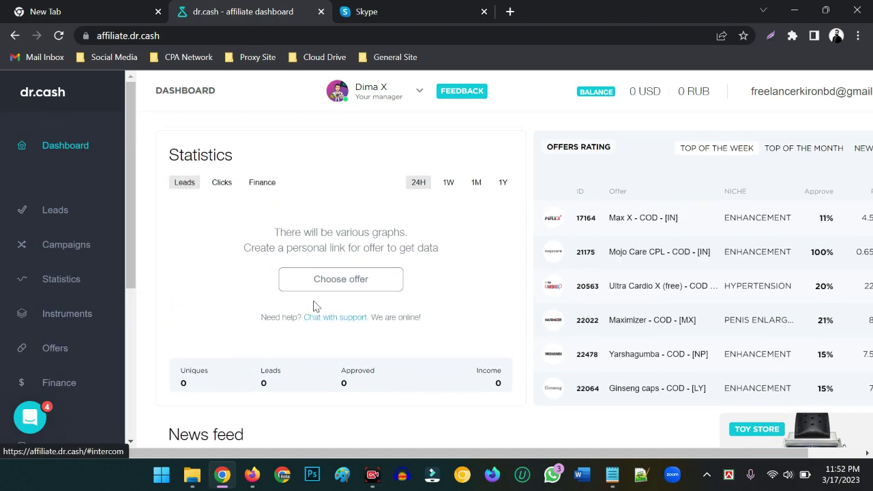
{"action": "scroll", "coordinate": [324, 280], "scroll_direction": "down", "scroll_amount": 2}
{"action": "scroll", "coordinate": [333, 267], "scroll_direction": "up", "scroll_amount": 2}
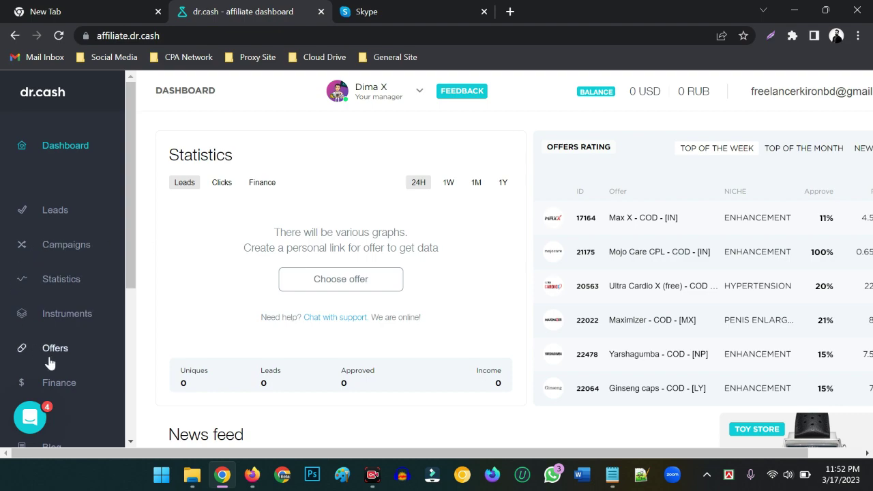
{"action": "scroll", "coordinate": [83, 372], "scroll_direction": "down", "scroll_amount": 3}
{"action": "scroll", "coordinate": [93, 325], "scroll_direction": "down", "scroll_amount": 1}
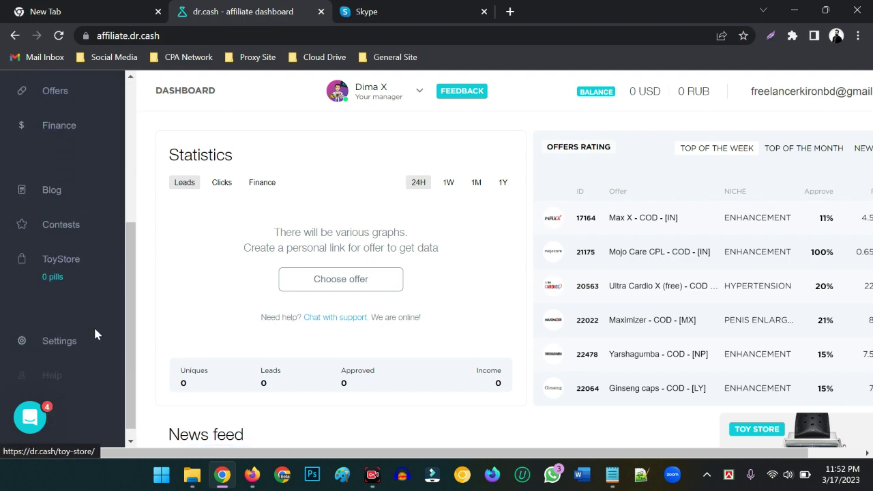
Step: On the Settings page, enter the account holder's full name and phone number
{"action": "left_click", "coordinate": [58, 329]}
{"action": "scroll", "coordinate": [313, 236], "scroll_direction": "down", "scroll_amount": 1}
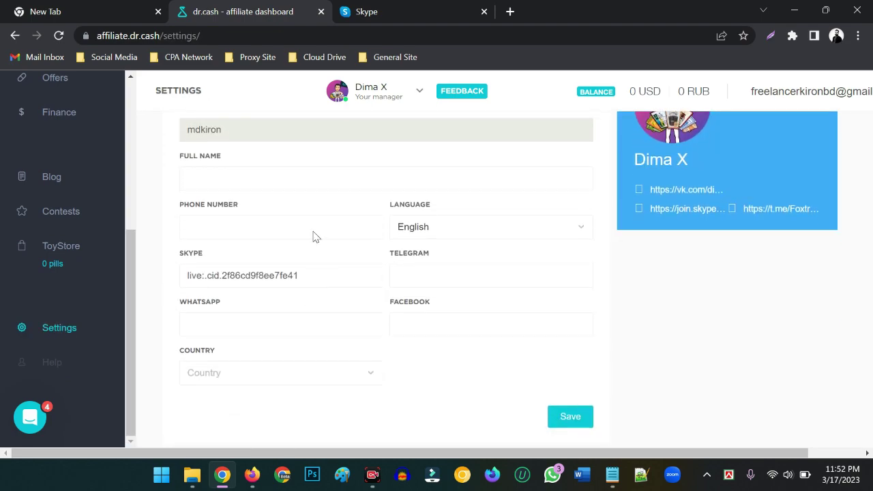
{"action": "scroll", "coordinate": [266, 210], "scroll_direction": "up", "scroll_amount": 1}
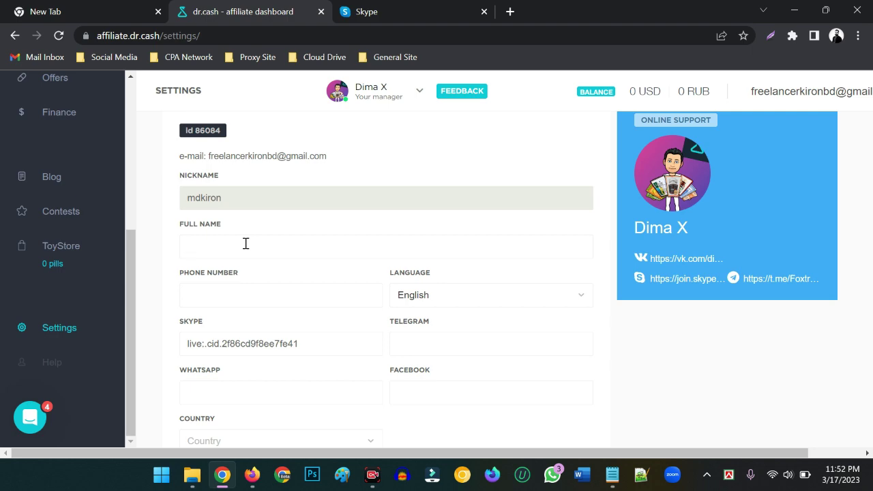
{"action": "type", "text": "MD"}
{"action": "key", "text": "BackSpace"}
{"action": "left_click", "coordinate": [231, 294]}
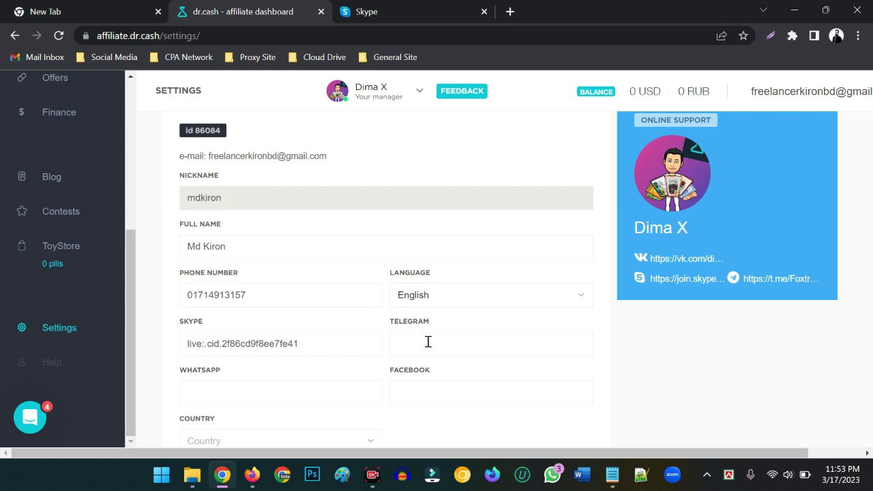
Step: Add the Telegram handle, copy the phone number into WhatsApp, and type the Facebook profile URL
{"action": "left_click_drag", "start_coordinate": [396, 345], "coordinate": [473, 343]}
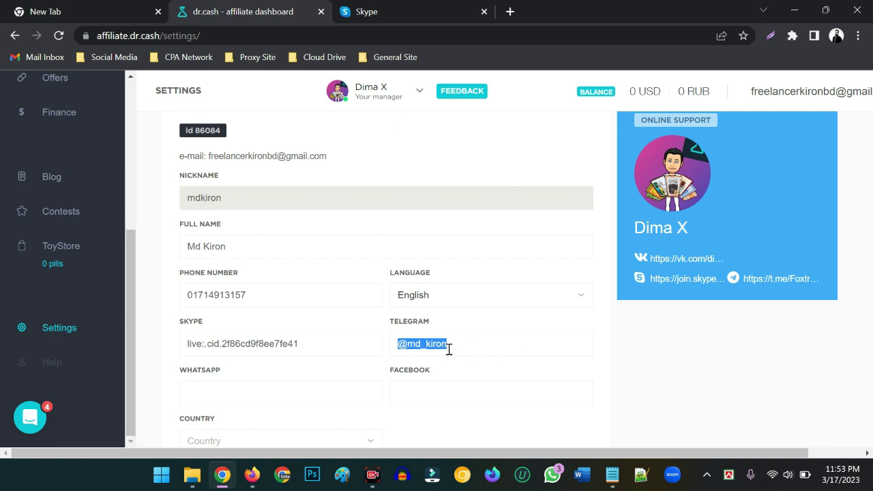
{"action": "scroll", "coordinate": [450, 345], "scroll_direction": "down", "scroll_amount": 1}
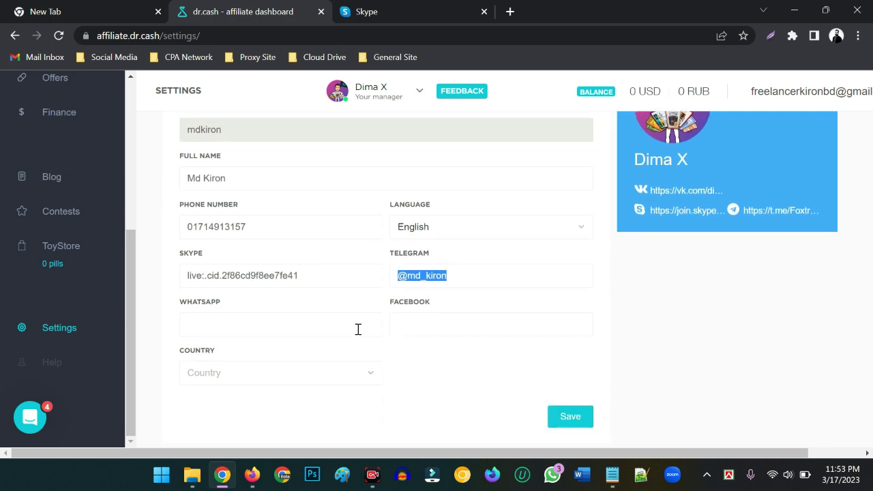
{"action": "left_click", "coordinate": [253, 322]}
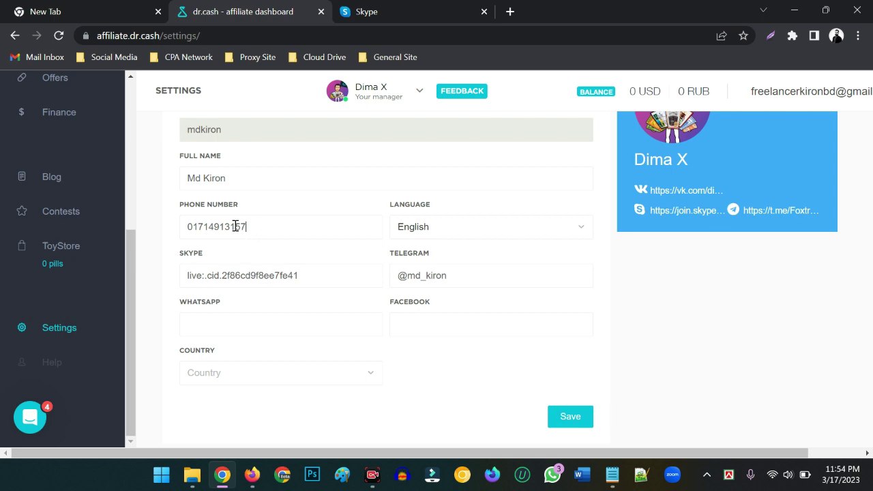
{"action": "left_click_drag", "start_coordinate": [247, 226], "coordinate": [181, 227]}
{"action": "key", "text": "ctrl+c"}
{"action": "left_click", "coordinate": [253, 326]}
{"action": "key", "text": "ctrl+v"}
{"action": "left_click", "coordinate": [420, 319]}
{"action": "type", "text": "www.facebo"}
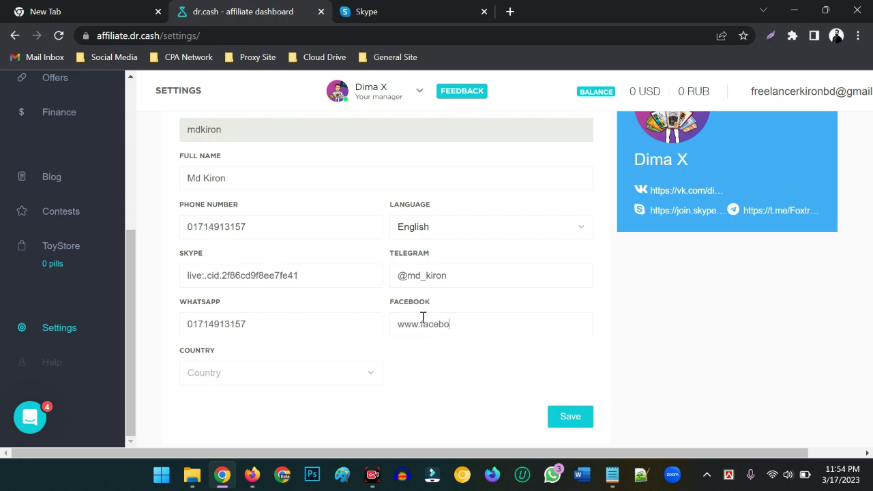
{"action": "type", "text": "ok.com/md.kiron20214"}
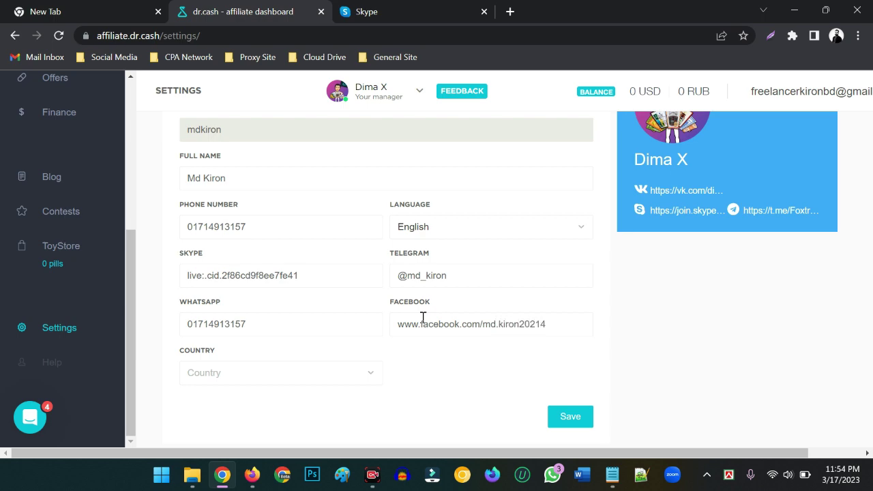
Step: Remove the stray extra digit from the Facebook profile link
{"action": "left_click", "coordinate": [535, 321]}
{"action": "key", "text": "BackSpace"}
{"action": "left_click_drag", "start_coordinate": [550, 324], "coordinate": [393, 328]}
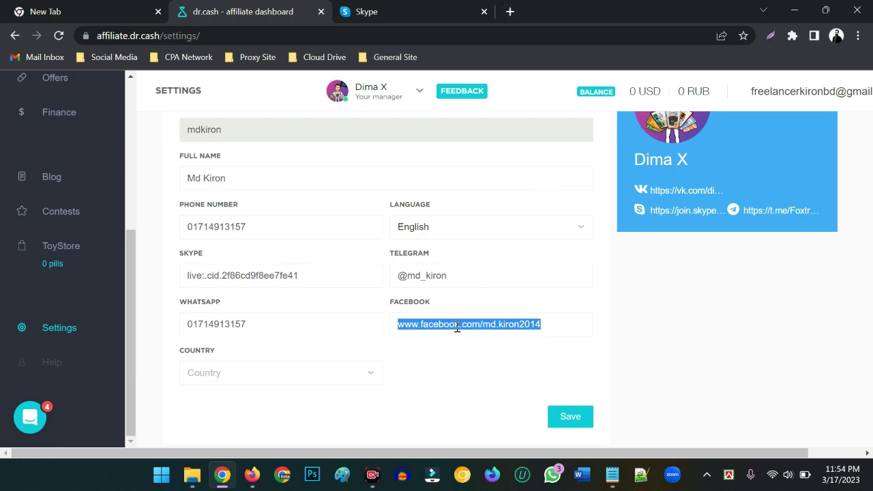
Step: Set the country to BD-BANGLADESH and save the profile
{"action": "left_click", "coordinate": [247, 381]}
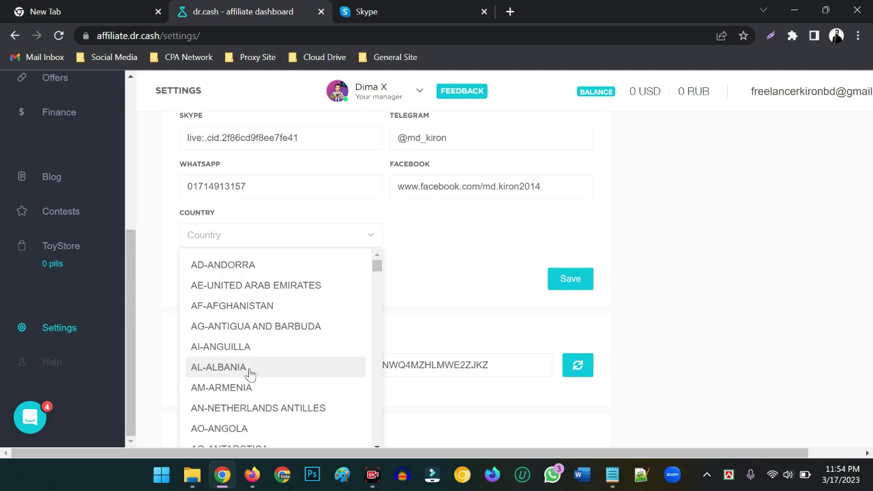
{"action": "scroll", "coordinate": [244, 365], "scroll_direction": "down", "scroll_amount": 5}
{"action": "scroll", "coordinate": [246, 359], "scroll_direction": "down", "scroll_amount": 4}
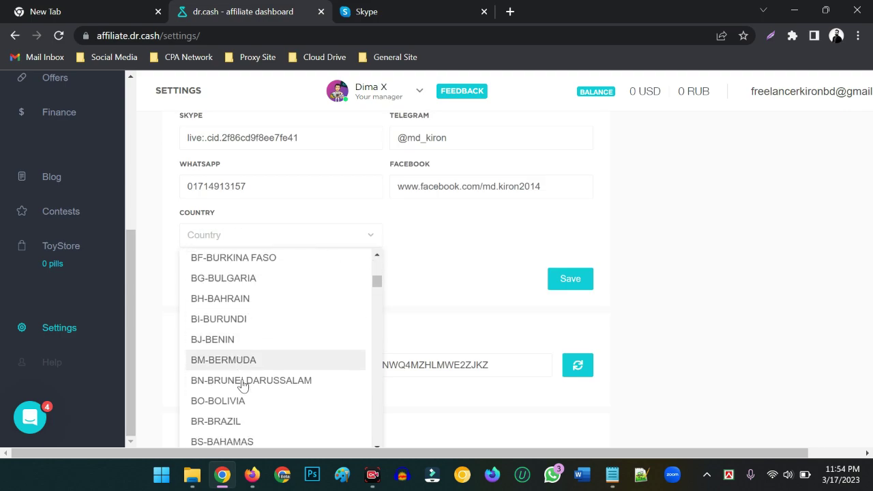
{"action": "scroll", "coordinate": [237, 386], "scroll_direction": "up", "scroll_amount": 3}
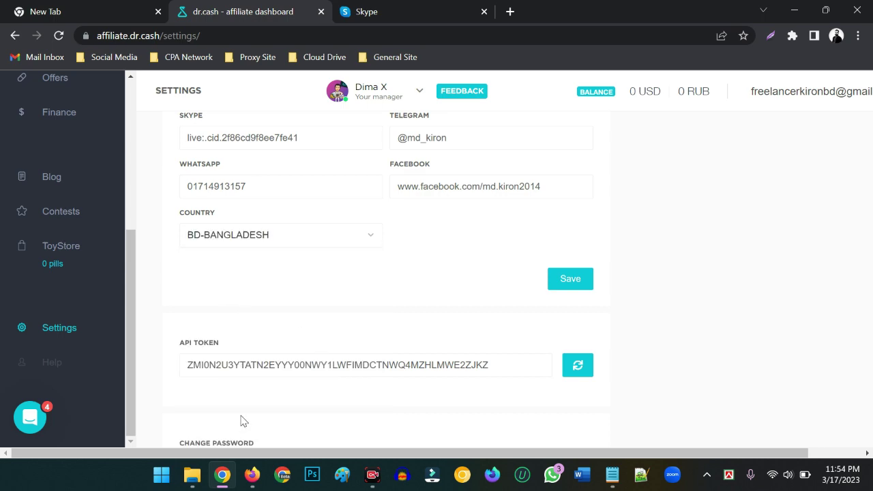
{"action": "scroll", "coordinate": [236, 291], "scroll_direction": "up", "scroll_amount": 1}
{"action": "scroll", "coordinate": [476, 285], "scroll_direction": "down", "scroll_amount": 2}
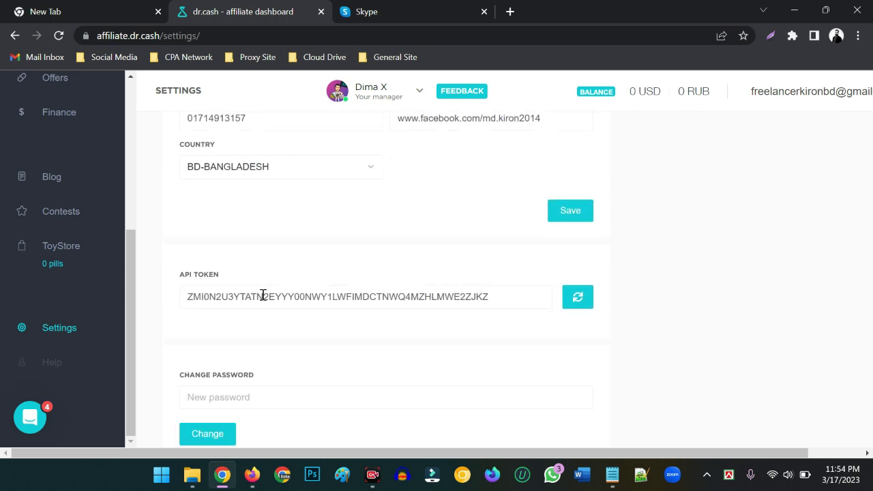
{"action": "scroll", "coordinate": [266, 307], "scroll_direction": "down", "scroll_amount": 1}
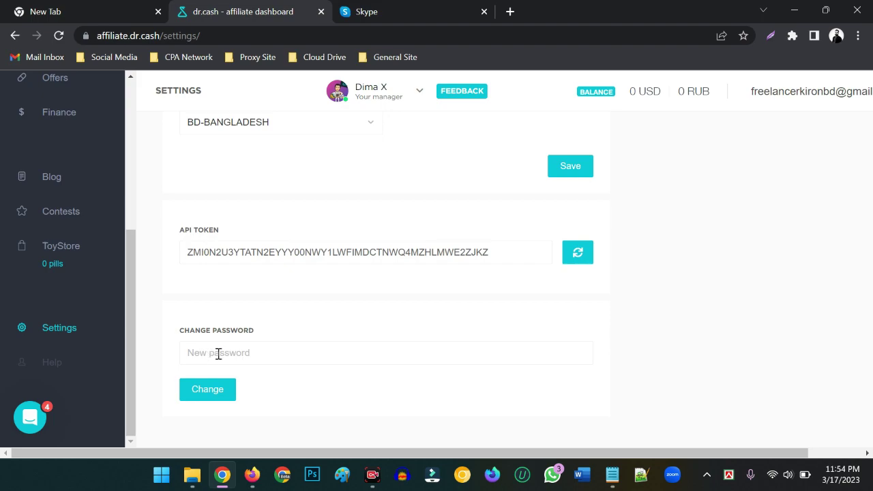
{"action": "scroll", "coordinate": [410, 341], "scroll_direction": "up", "scroll_amount": 3}
{"action": "scroll", "coordinate": [456, 328], "scroll_direction": "down", "scroll_amount": 1}
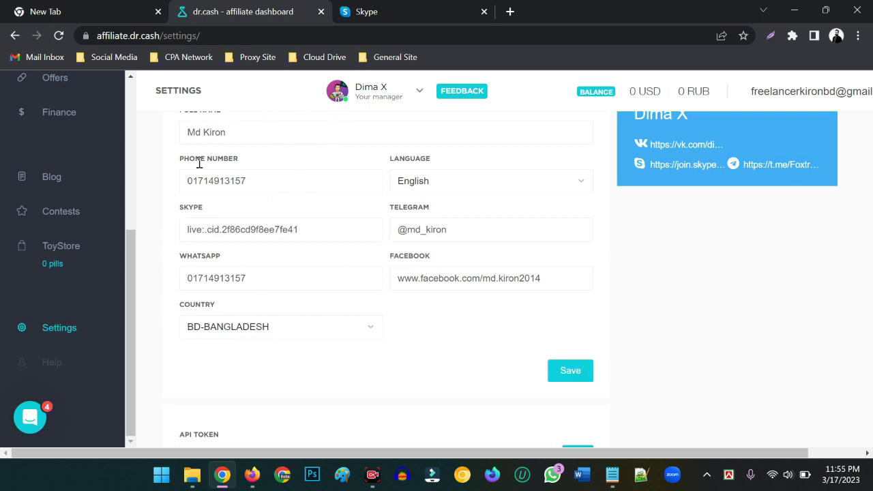
{"action": "left_click", "coordinate": [573, 371]}
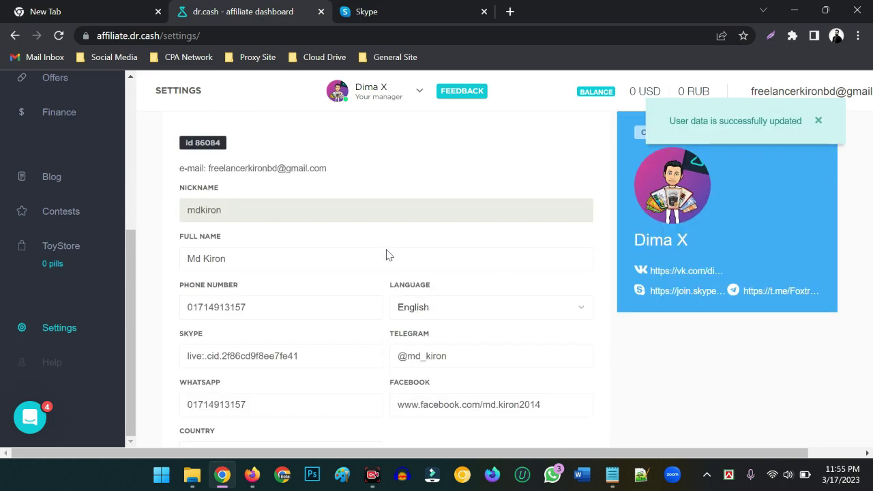
{"action": "scroll", "coordinate": [386, 255], "scroll_direction": "down", "scroll_amount": 1}
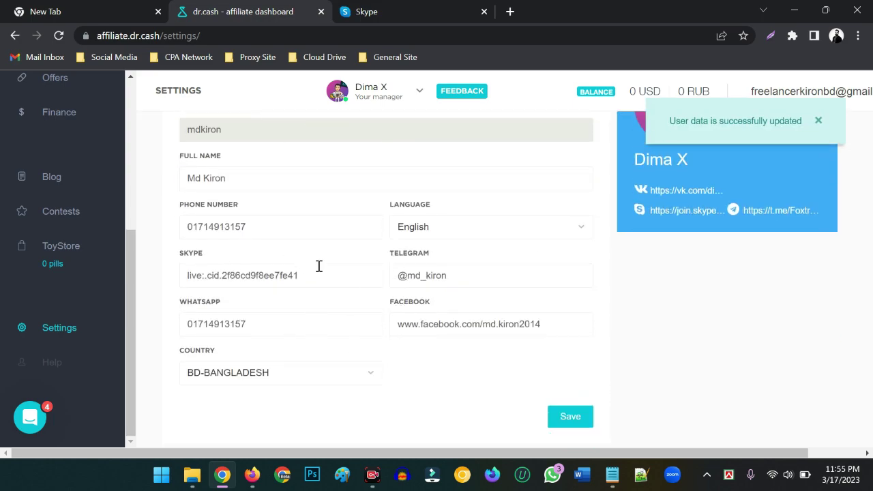
{"action": "scroll", "coordinate": [335, 269], "scroll_direction": "up", "scroll_amount": 2}
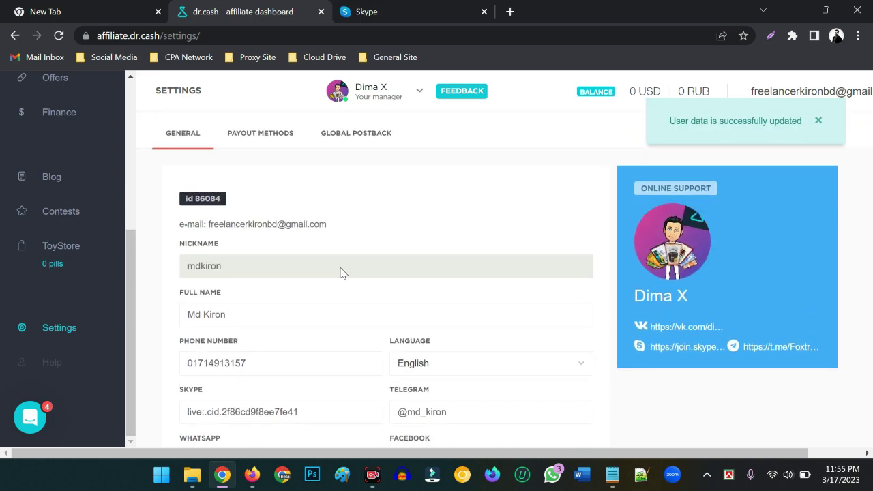
{"action": "left_click", "coordinate": [257, 134]}
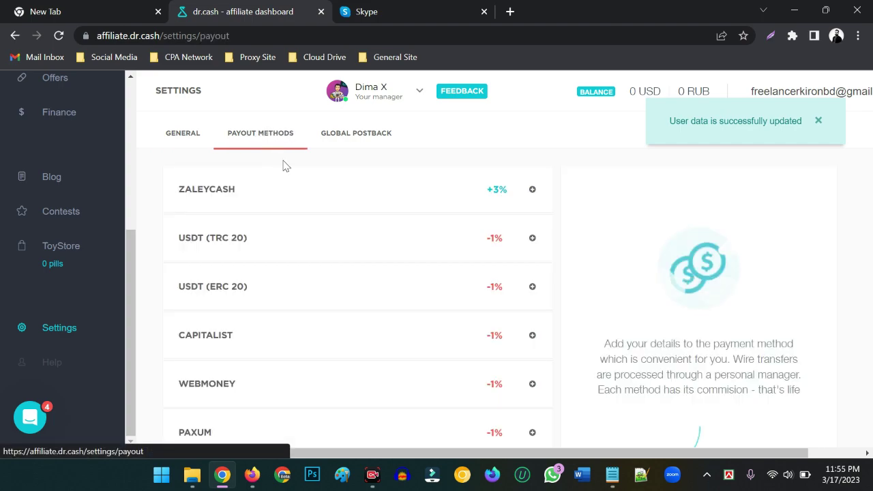
{"action": "scroll", "coordinate": [294, 231], "scroll_direction": "down", "scroll_amount": 2}
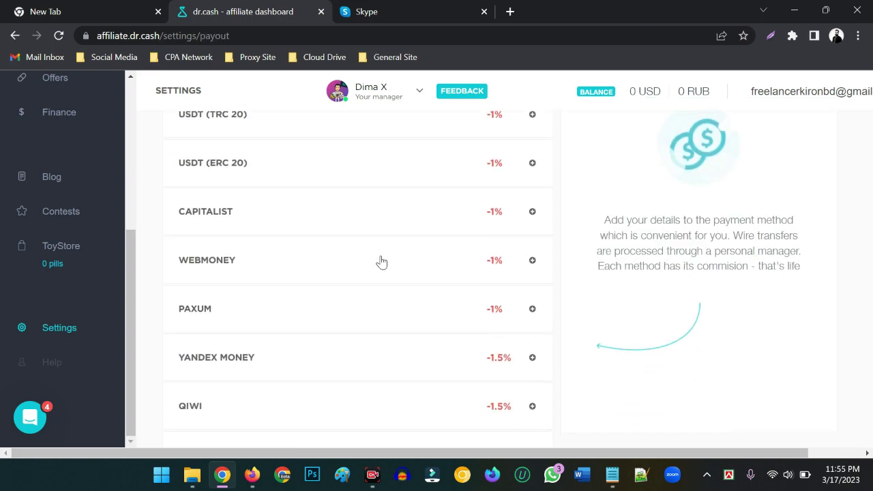
{"action": "scroll", "coordinate": [226, 274], "scroll_direction": "up", "scroll_amount": 2}
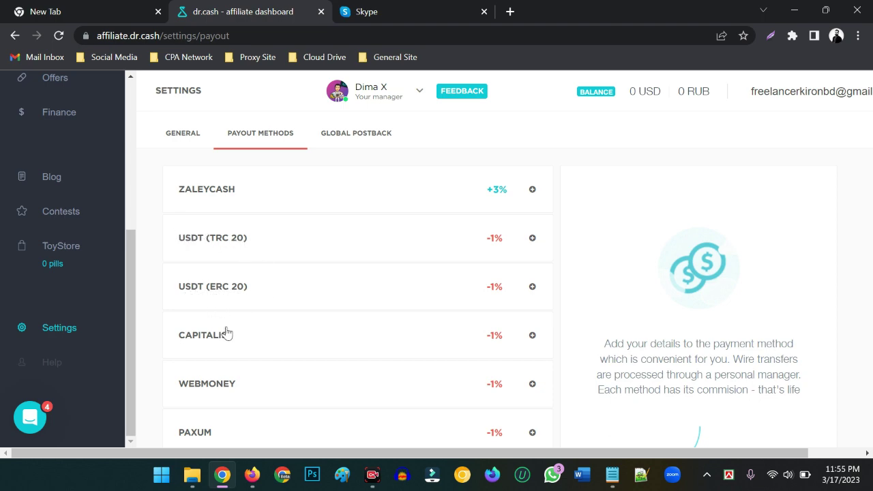
{"action": "scroll", "coordinate": [225, 332], "scroll_direction": "down", "scroll_amount": 1}
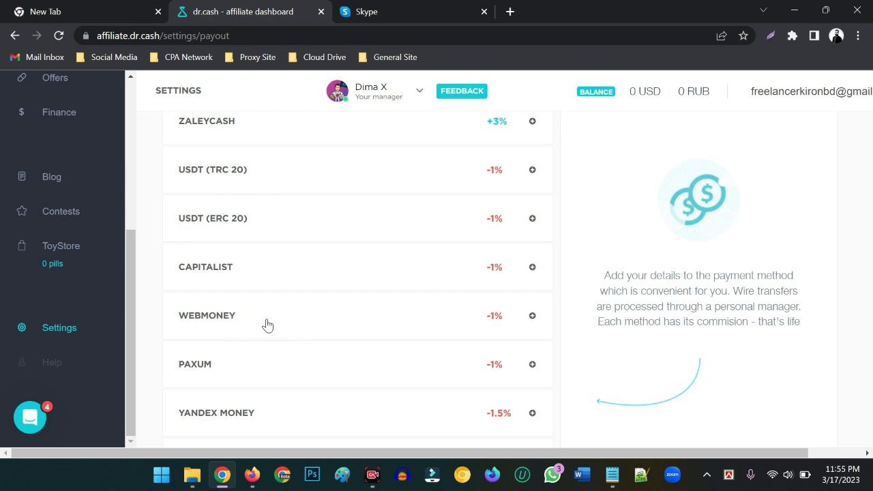
{"action": "scroll", "coordinate": [516, 224], "scroll_direction": "up", "scroll_amount": 1}
{"action": "scroll", "coordinate": [484, 318], "scroll_direction": "down", "scroll_amount": 2}
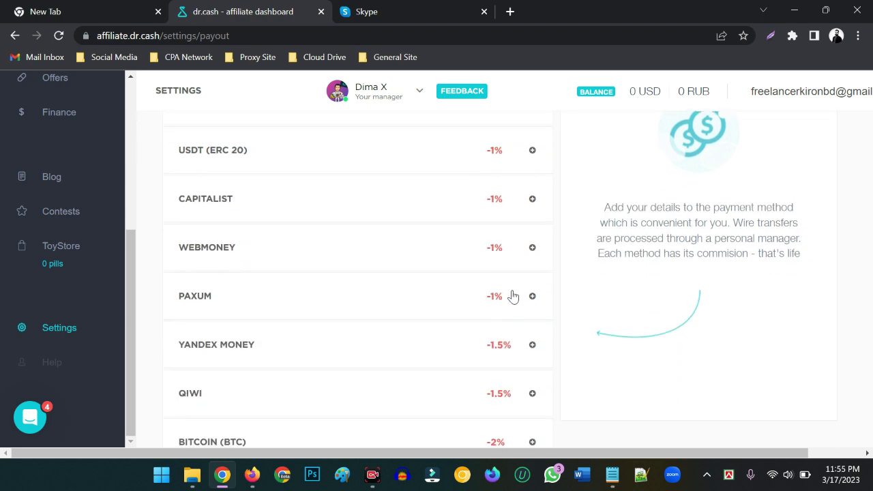
{"action": "scroll", "coordinate": [361, 304], "scroll_direction": "down", "scroll_amount": 2}
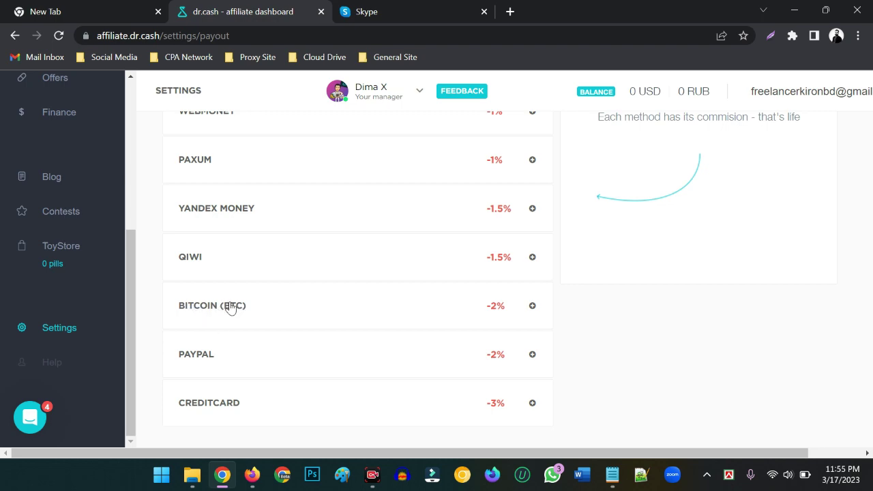
{"action": "scroll", "coordinate": [232, 309], "scroll_direction": "down", "scroll_amount": 1}
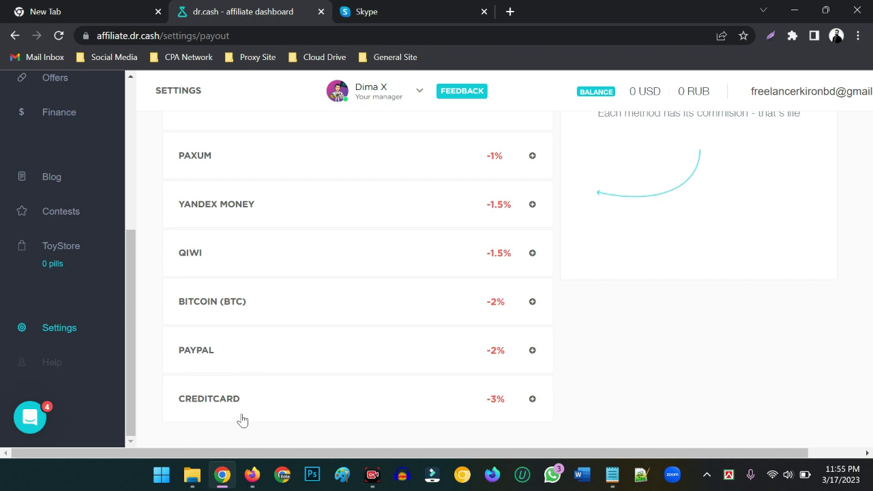
{"action": "scroll", "coordinate": [245, 312], "scroll_direction": "up", "scroll_amount": 4}
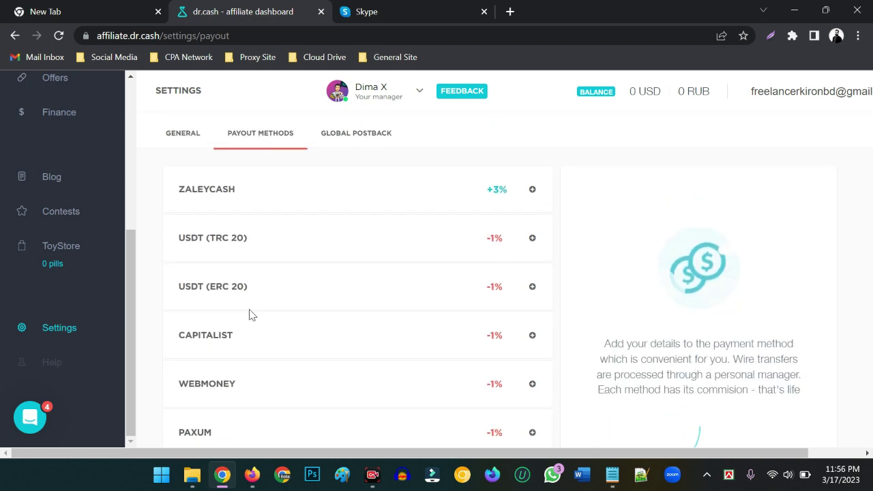
{"action": "scroll", "coordinate": [249, 315], "scroll_direction": "down", "scroll_amount": 2}
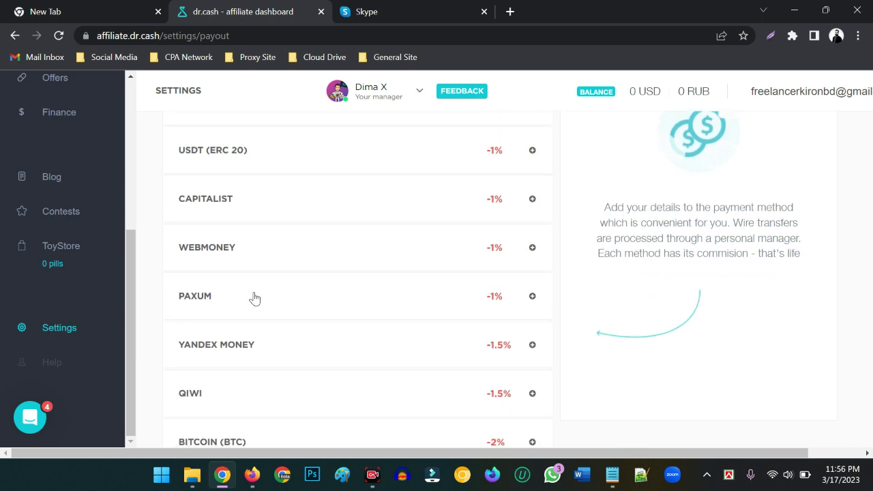
Step: Enter the WMZ wallet number under WebMoney and save it as a payout method
{"action": "left_click", "coordinate": [252, 254]}
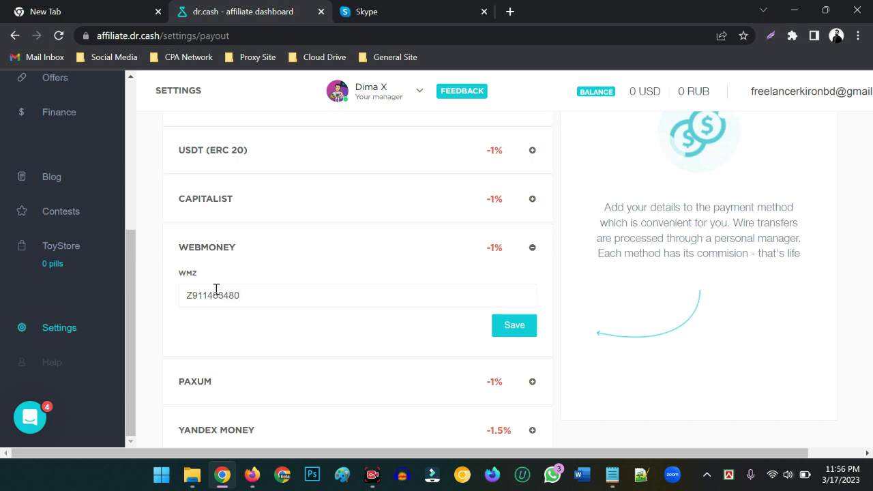
{"action": "left_click", "coordinate": [252, 285]}
{"action": "left_click_drag", "start_coordinate": [267, 293], "coordinate": [200, 305]}
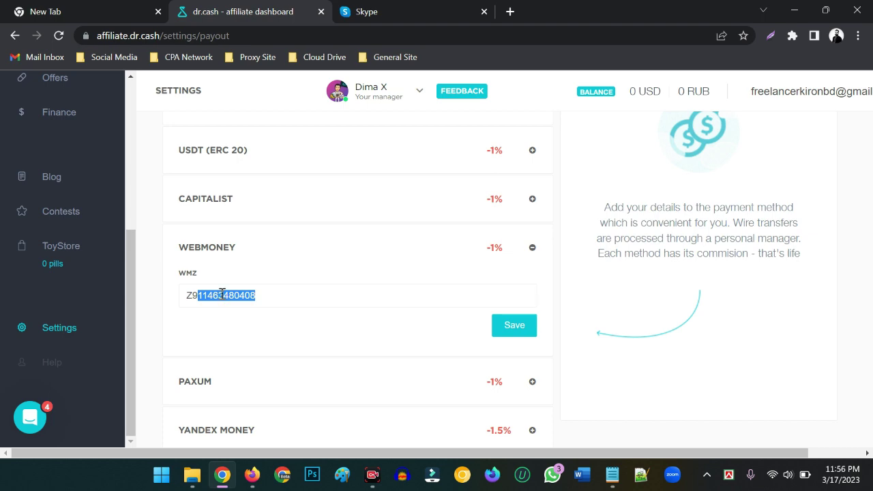
{"action": "left_click", "coordinate": [221, 294]}
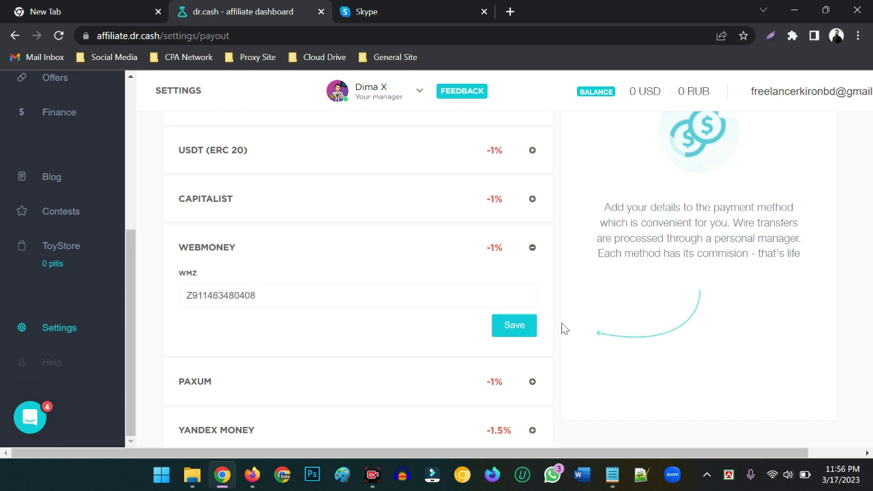
{"action": "left_click", "coordinate": [508, 327]}
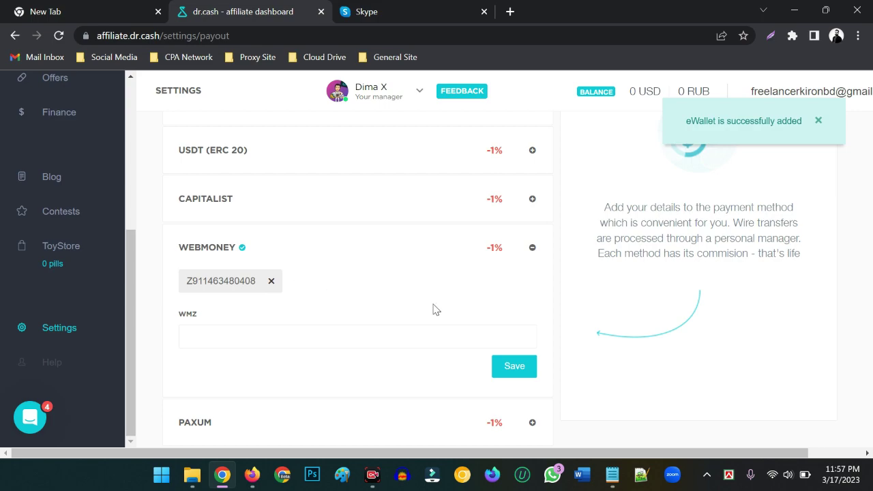
{"action": "scroll", "coordinate": [399, 311], "scroll_direction": "up", "scroll_amount": 2}
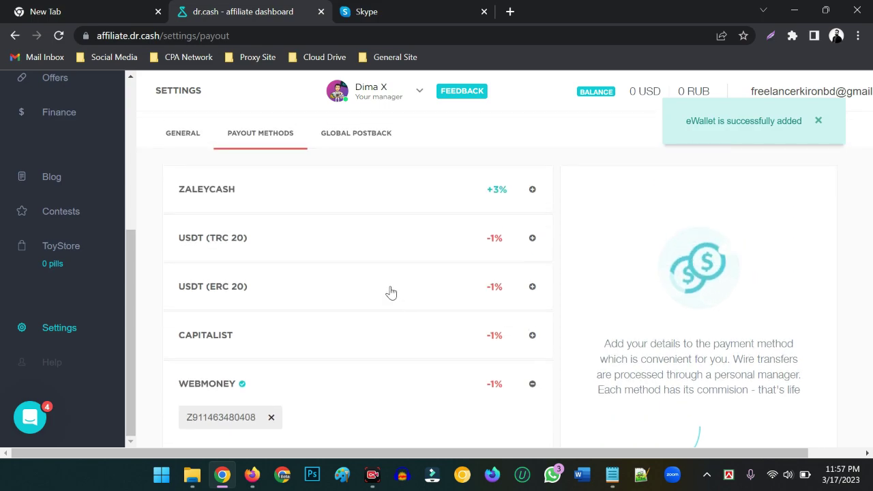
Step: Open Global Postback and scroll through its postback URL, conversion events and macro list
{"action": "left_click", "coordinate": [359, 133]}
{"action": "scroll", "coordinate": [253, 263], "scroll_direction": "down", "scroll_amount": 1}
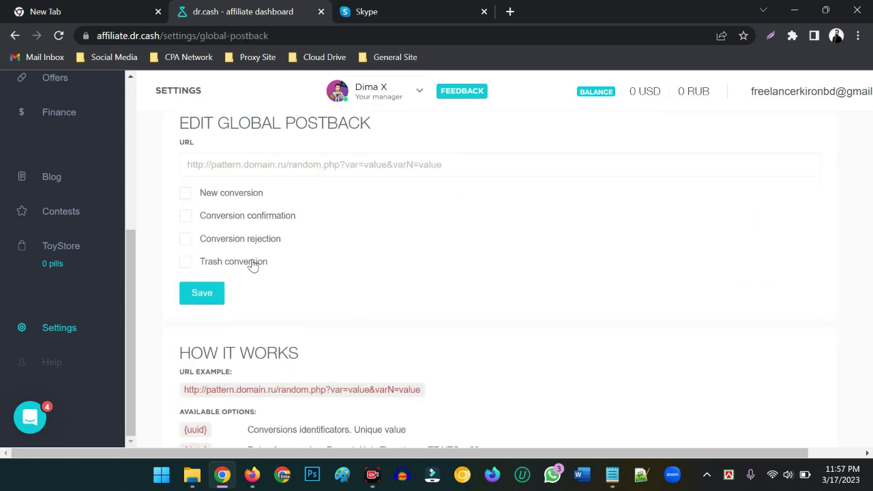
{"action": "scroll", "coordinate": [288, 238], "scroll_direction": "up", "scroll_amount": 1}
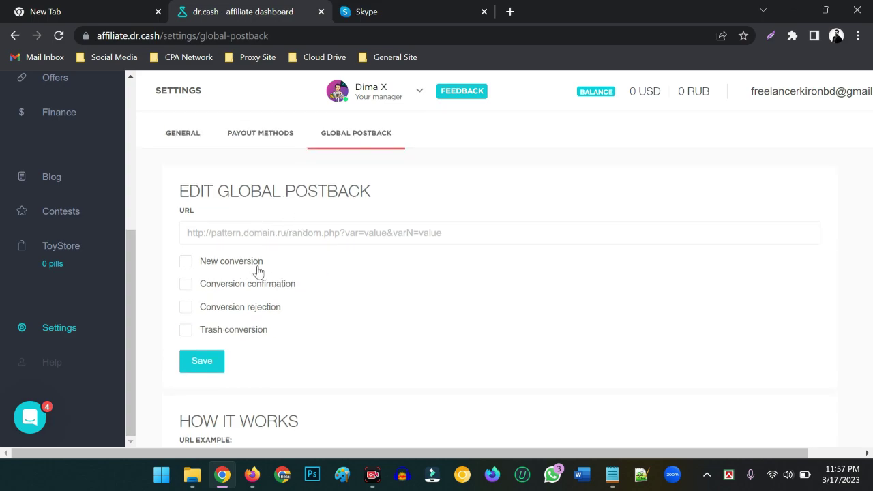
{"action": "scroll", "coordinate": [290, 276], "scroll_direction": "down", "scroll_amount": 2}
{"action": "scroll", "coordinate": [289, 276], "scroll_direction": "down", "scroll_amount": 3}
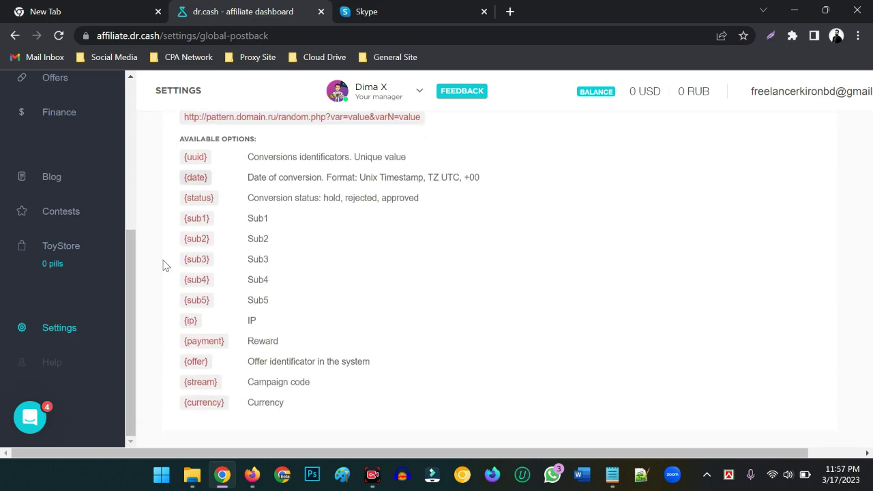
{"action": "scroll", "coordinate": [326, 296], "scroll_direction": "down", "scroll_amount": 1}
{"action": "scroll", "coordinate": [306, 323], "scroll_direction": "up", "scroll_amount": 2}
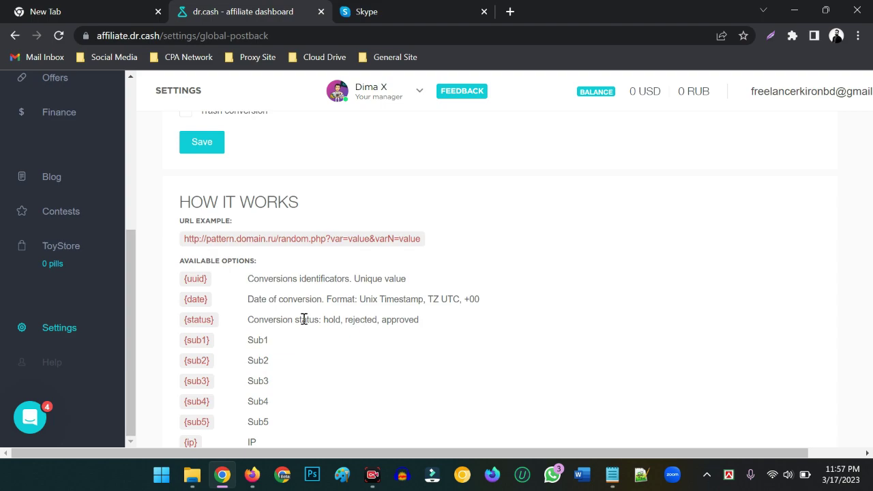
{"action": "scroll", "coordinate": [305, 317], "scroll_direction": "up", "scroll_amount": 1}
{"action": "scroll", "coordinate": [300, 307], "scroll_direction": "down", "scroll_amount": 3}
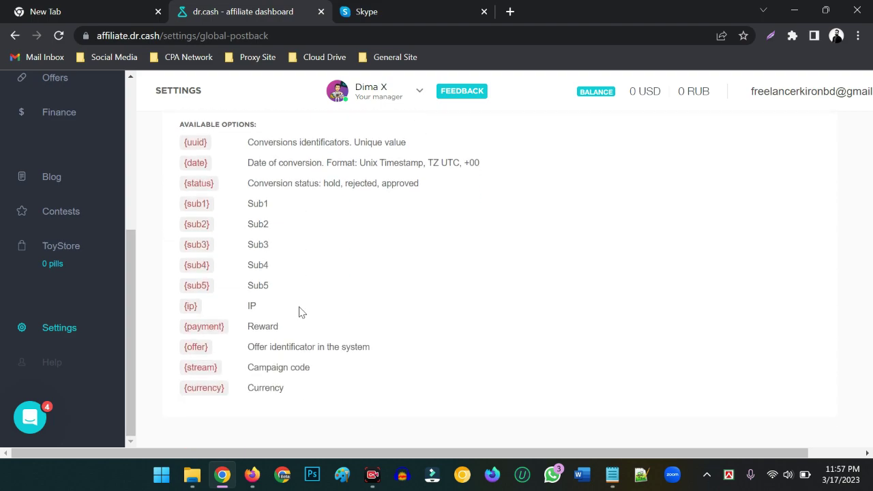
{"action": "scroll", "coordinate": [298, 325], "scroll_direction": "up", "scroll_amount": 4}
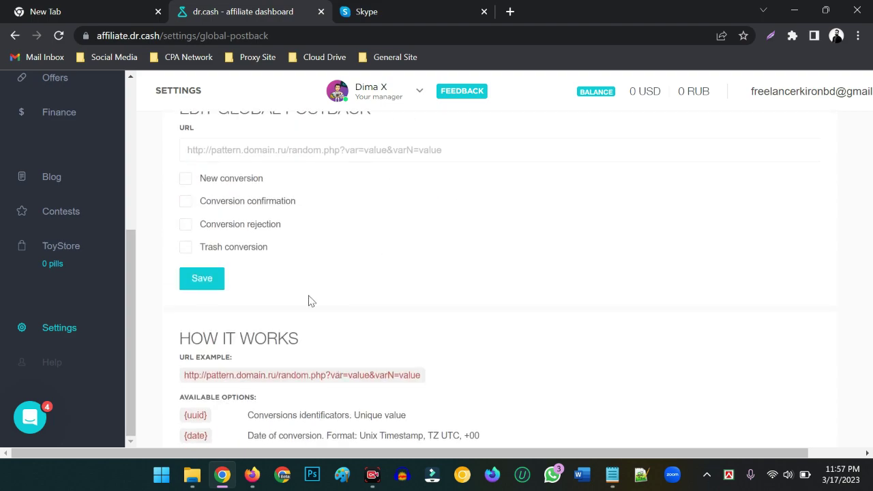
{"action": "scroll", "coordinate": [308, 301], "scroll_direction": "down", "scroll_amount": 1}
{"action": "scroll", "coordinate": [249, 339], "scroll_direction": "up", "scroll_amount": 2}
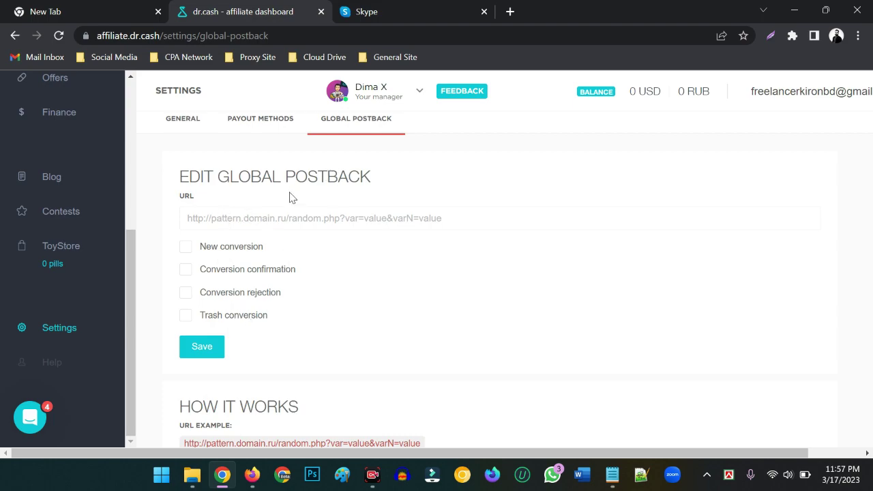
{"action": "scroll", "coordinate": [287, 286], "scroll_direction": "down", "scroll_amount": 2}
{"action": "scroll", "coordinate": [257, 337], "scroll_direction": "down", "scroll_amount": 1}
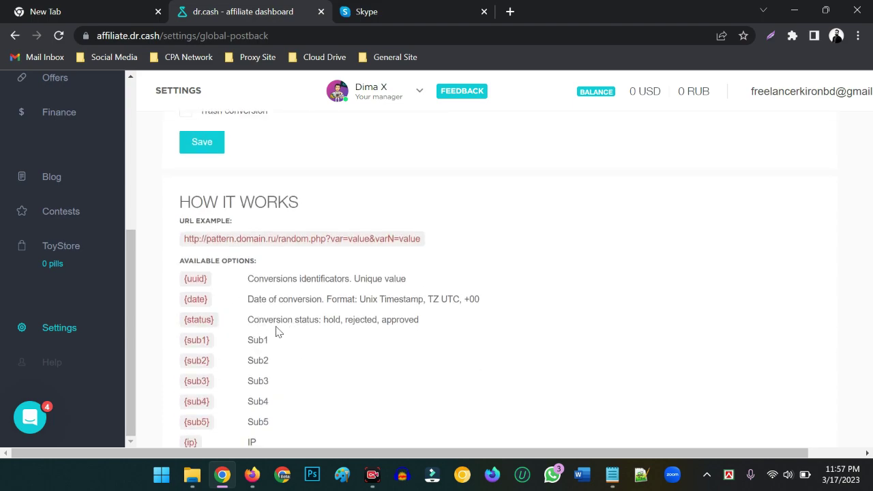
{"action": "scroll", "coordinate": [273, 331], "scroll_direction": "down", "scroll_amount": 2}
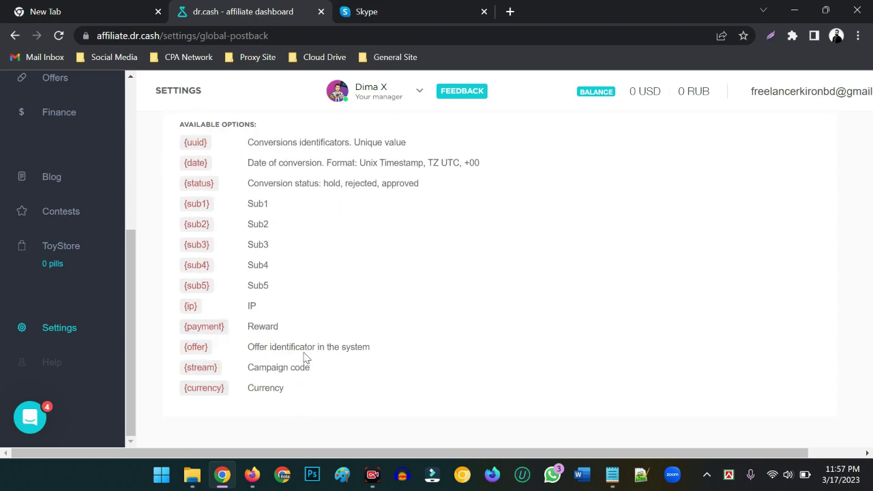
{"action": "scroll", "coordinate": [302, 361], "scroll_direction": "up", "scroll_amount": 5}
{"action": "scroll", "coordinate": [489, 341], "scroll_direction": "up", "scroll_amount": 1}
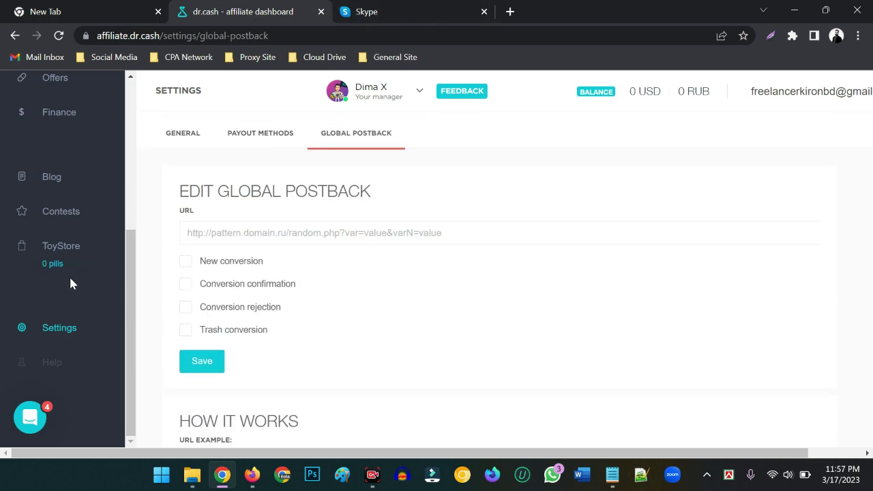
{"action": "scroll", "coordinate": [68, 239], "scroll_direction": "up", "scroll_amount": 5}
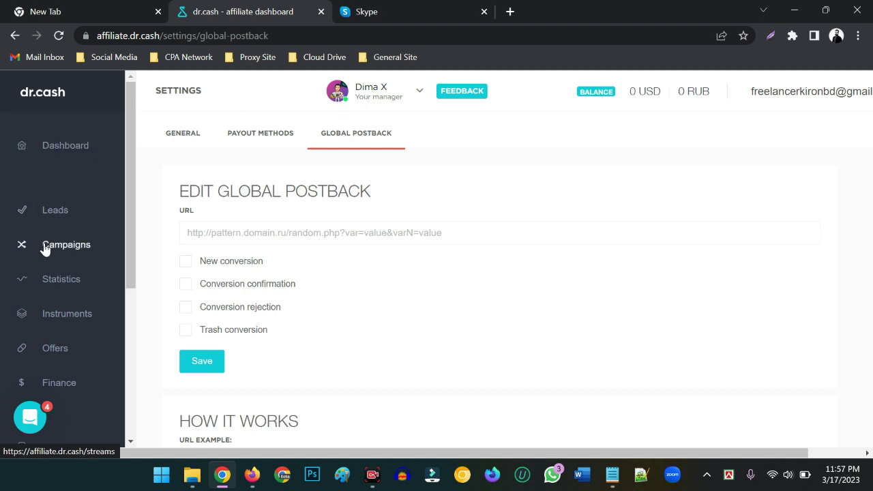
{"action": "left_click", "coordinate": [49, 350]}
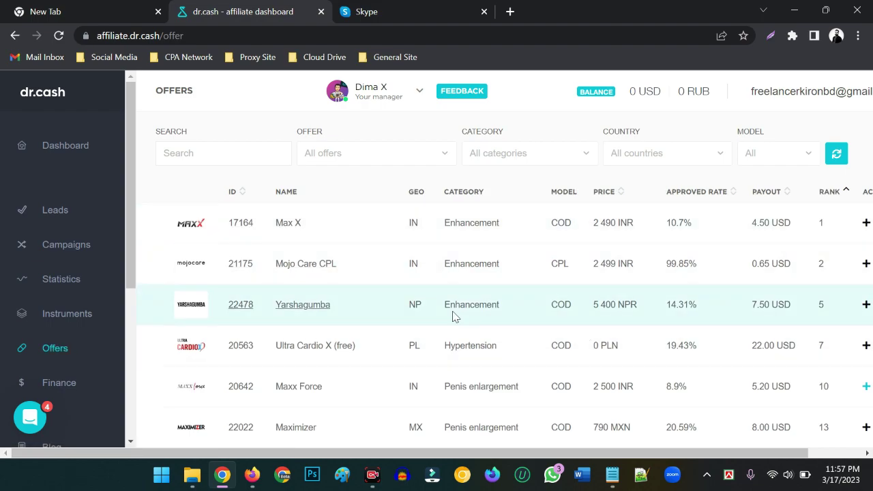
{"action": "scroll", "coordinate": [454, 316], "scroll_direction": "down", "scroll_amount": 8}
{"action": "scroll", "coordinate": [797, 312], "scroll_direction": "up", "scroll_amount": 3}
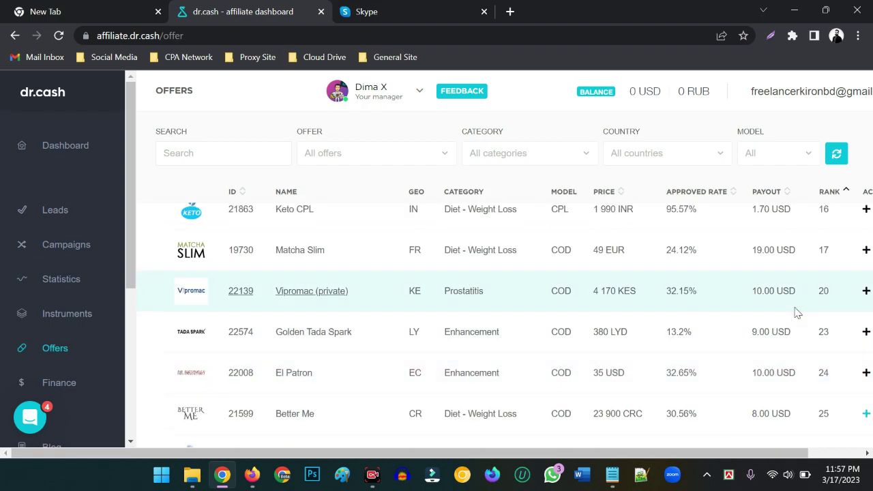
{"action": "scroll", "coordinate": [794, 312], "scroll_direction": "up", "scroll_amount": 1}
{"action": "scroll", "coordinate": [789, 311], "scroll_direction": "down", "scroll_amount": 1}
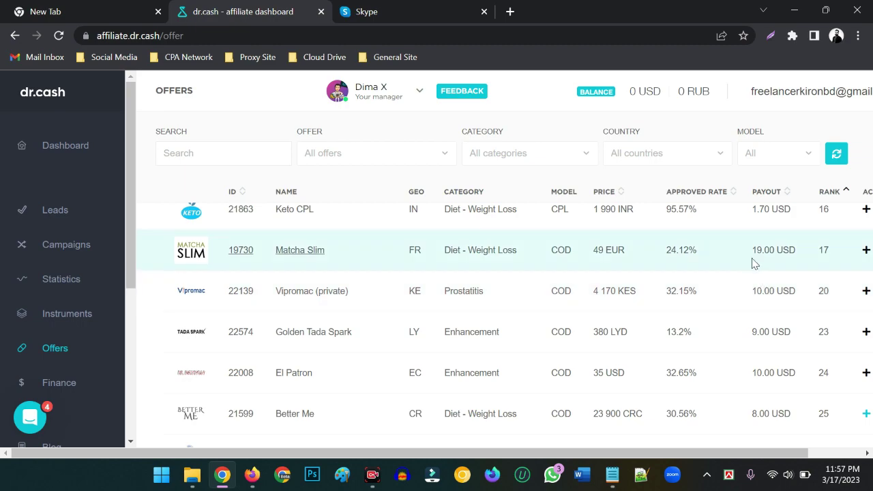
{"action": "left_click_drag", "start_coordinate": [753, 250], "coordinate": [788, 247]}
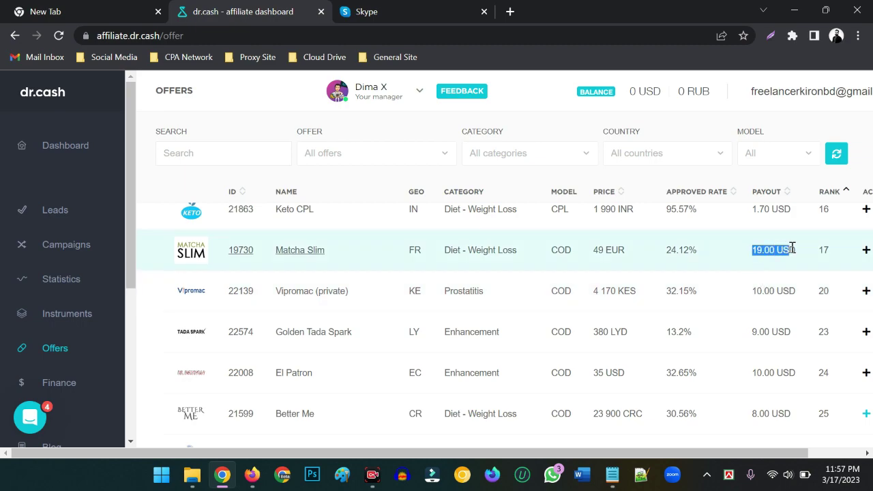
{"action": "left_click_drag", "start_coordinate": [755, 210], "coordinate": [773, 203]}
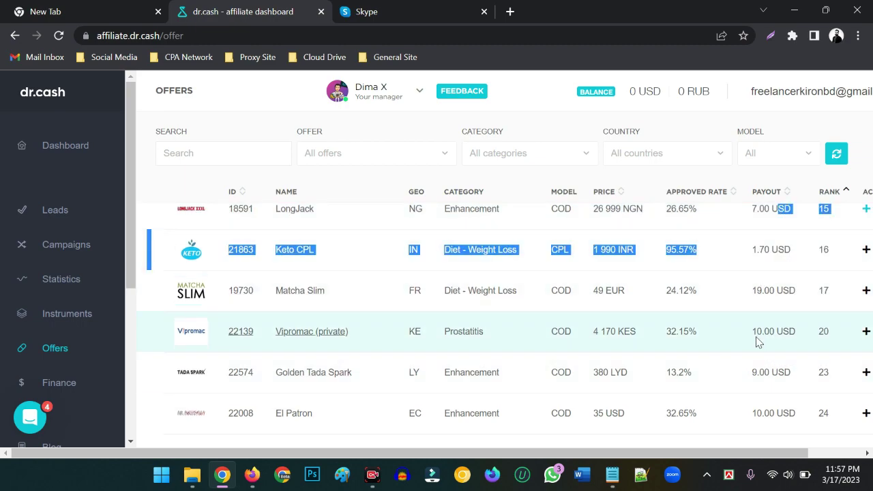
{"action": "left_click_drag", "start_coordinate": [753, 332], "coordinate": [792, 332]}
{"action": "left_click_drag", "start_coordinate": [752, 413], "coordinate": [790, 414]}
{"action": "scroll", "coordinate": [765, 391], "scroll_direction": "down", "scroll_amount": 1}
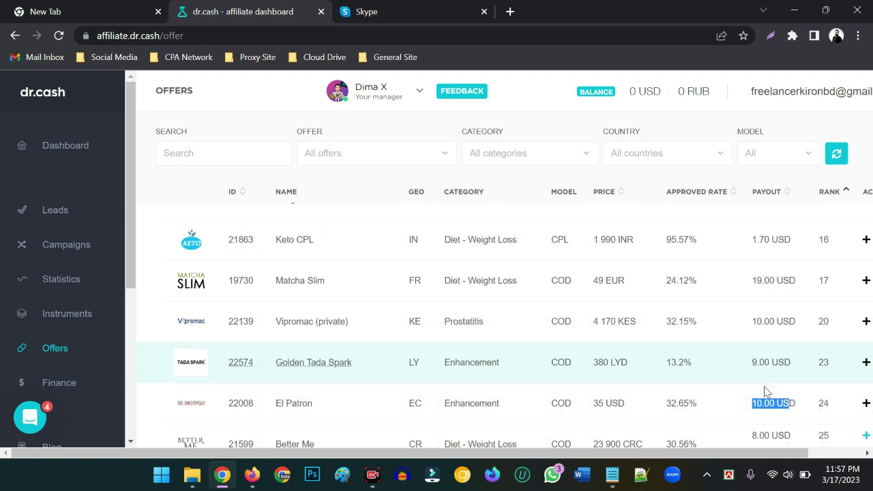
{"action": "scroll", "coordinate": [764, 391], "scroll_direction": "down", "scroll_amount": 2}
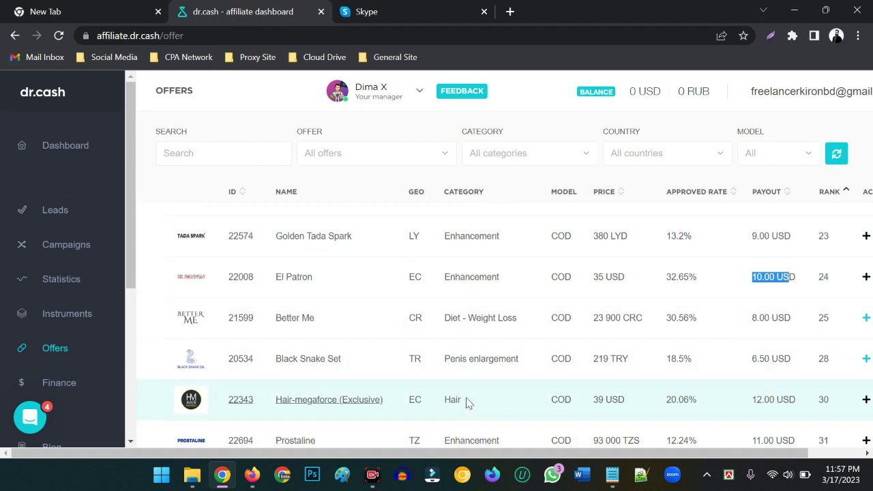
{"action": "scroll", "coordinate": [455, 398], "scroll_direction": "down", "scroll_amount": 1}
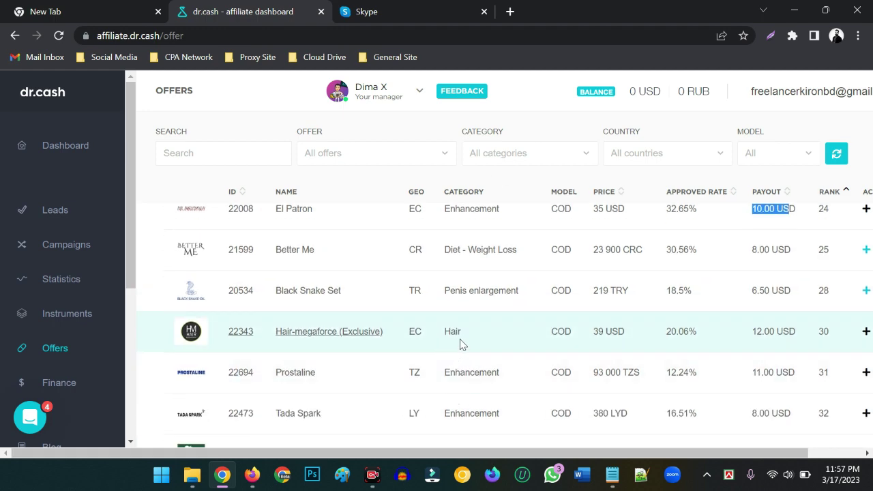
{"action": "double_click", "coordinate": [454, 333]}
{"action": "scroll", "coordinate": [497, 335], "scroll_direction": "down", "scroll_amount": 5}
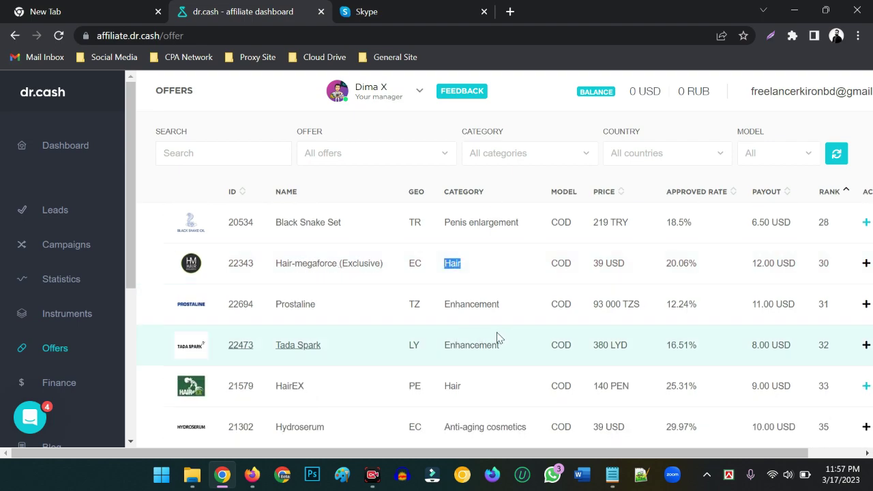
{"action": "scroll", "coordinate": [471, 279], "scroll_direction": "up", "scroll_amount": 2}
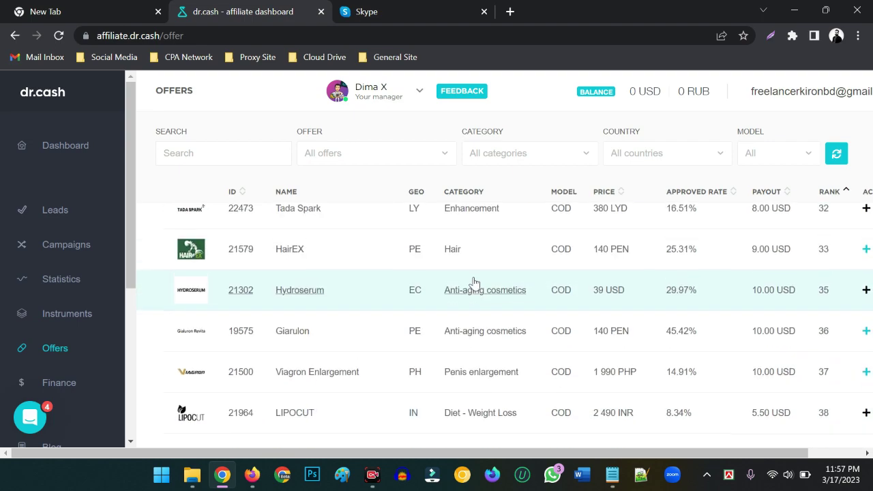
{"action": "scroll", "coordinate": [487, 293], "scroll_direction": "down", "scroll_amount": 3}
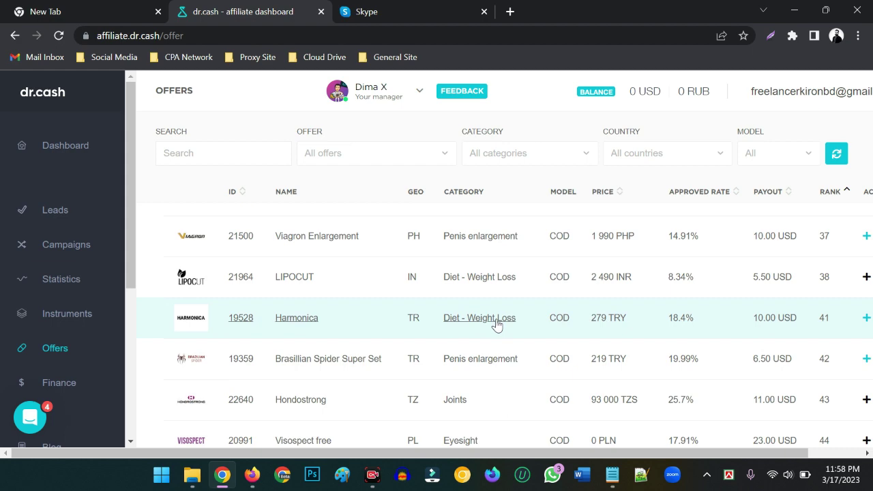
{"action": "left_click_drag", "start_coordinate": [443, 243], "coordinate": [523, 246]}
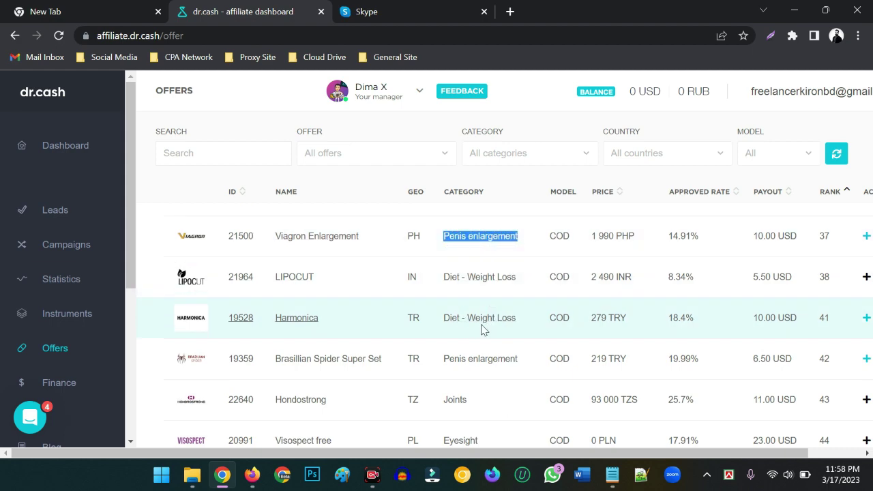
{"action": "scroll", "coordinate": [481, 286], "scroll_direction": "down", "scroll_amount": 1}
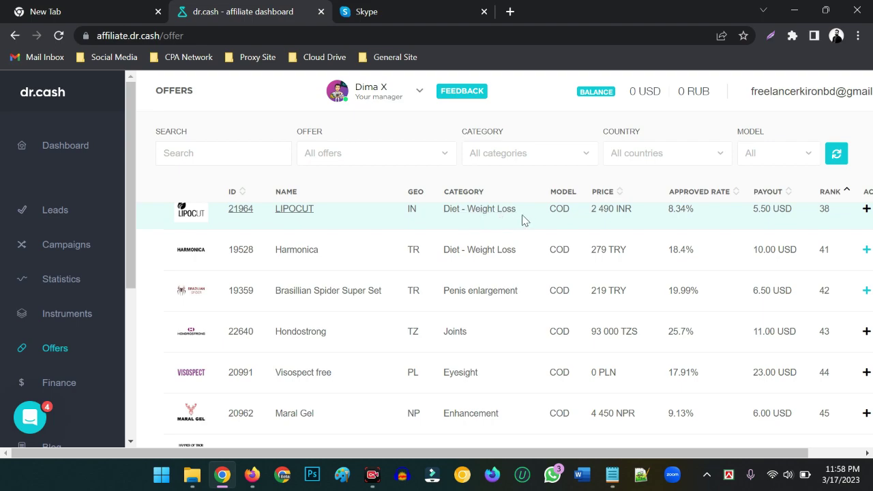
{"action": "left_click_drag", "start_coordinate": [523, 218], "coordinate": [452, 216]}
{"action": "scroll", "coordinate": [470, 300], "scroll_direction": "down", "scroll_amount": 3}
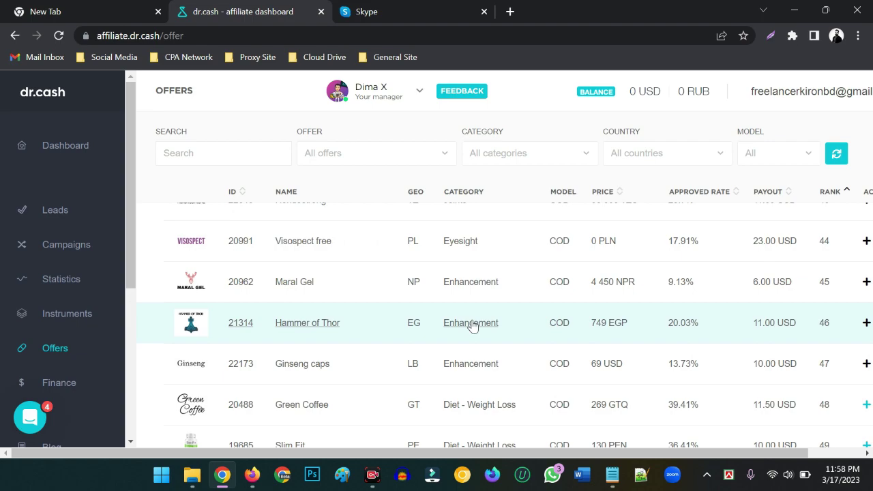
{"action": "scroll", "coordinate": [472, 326], "scroll_direction": "down", "scroll_amount": 4}
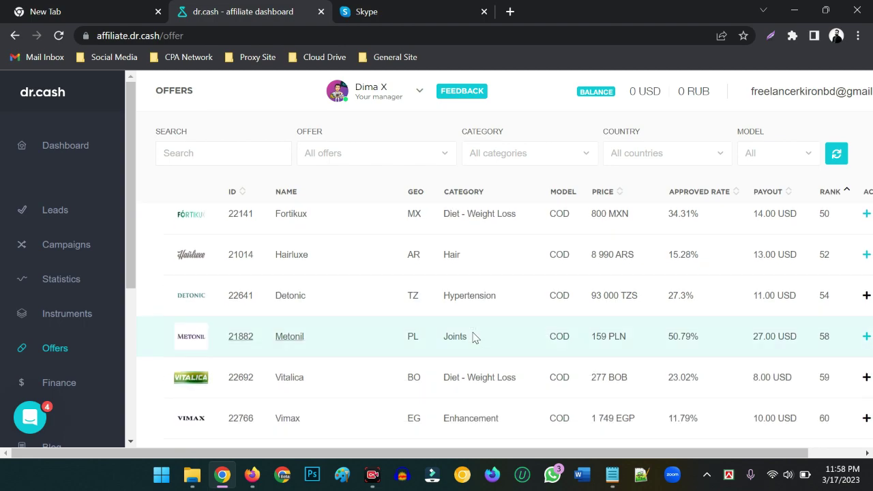
{"action": "scroll", "coordinate": [476, 338], "scroll_direction": "down", "scroll_amount": 1}
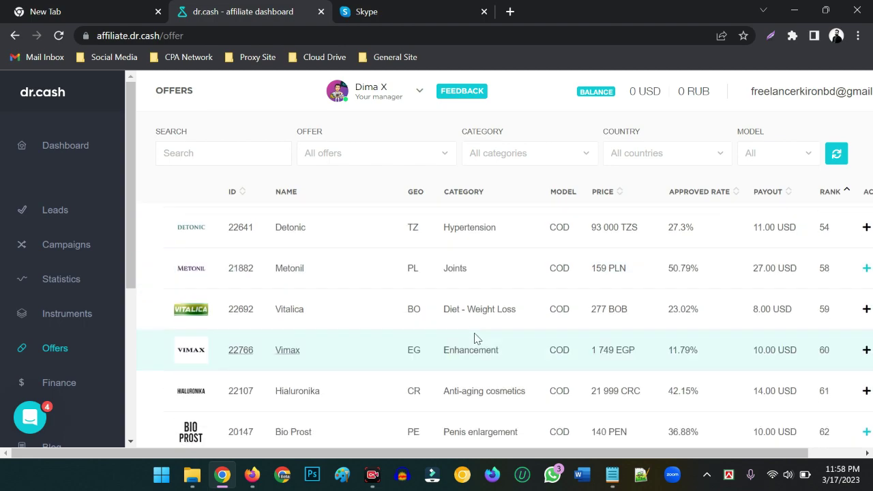
{"action": "scroll", "coordinate": [476, 339], "scroll_direction": "down", "scroll_amount": 3}
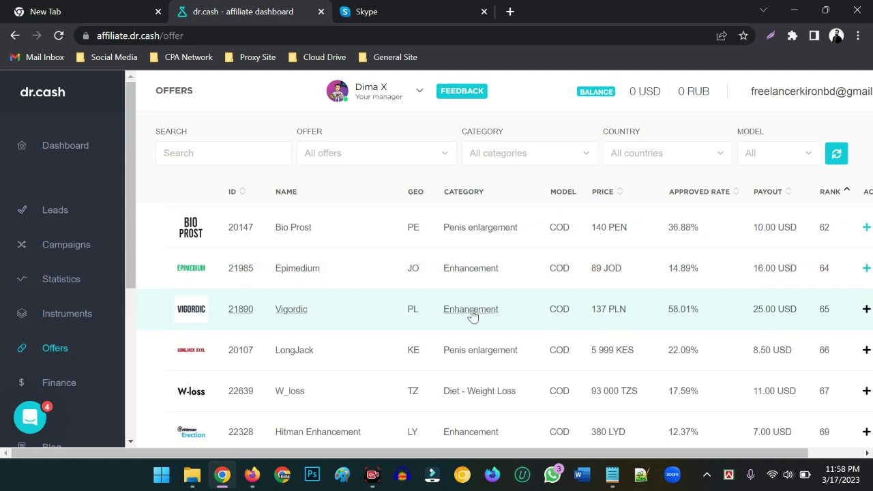
{"action": "scroll", "coordinate": [470, 318], "scroll_direction": "down", "scroll_amount": 8}
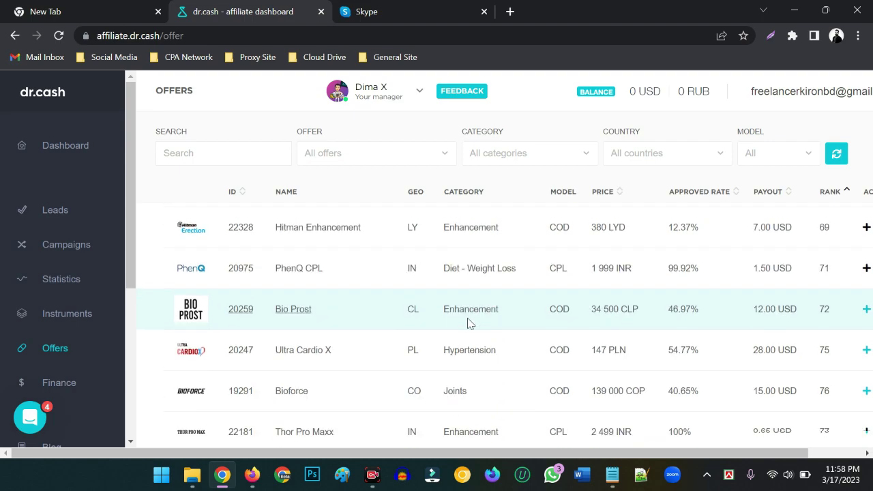
{"action": "scroll", "coordinate": [453, 275], "scroll_direction": "up", "scroll_amount": 20}
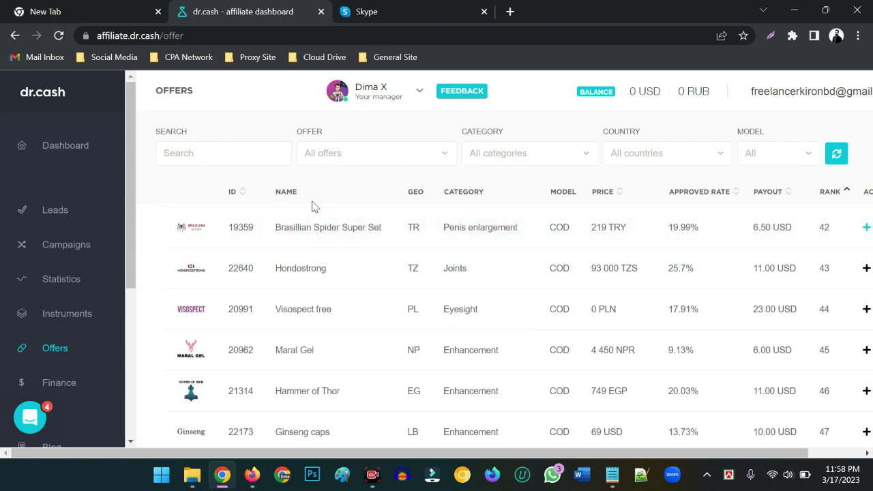
{"action": "scroll", "coordinate": [354, 351], "scroll_direction": "up", "scroll_amount": 3}
{"action": "scroll", "coordinate": [360, 353], "scroll_direction": "up", "scroll_amount": 8}
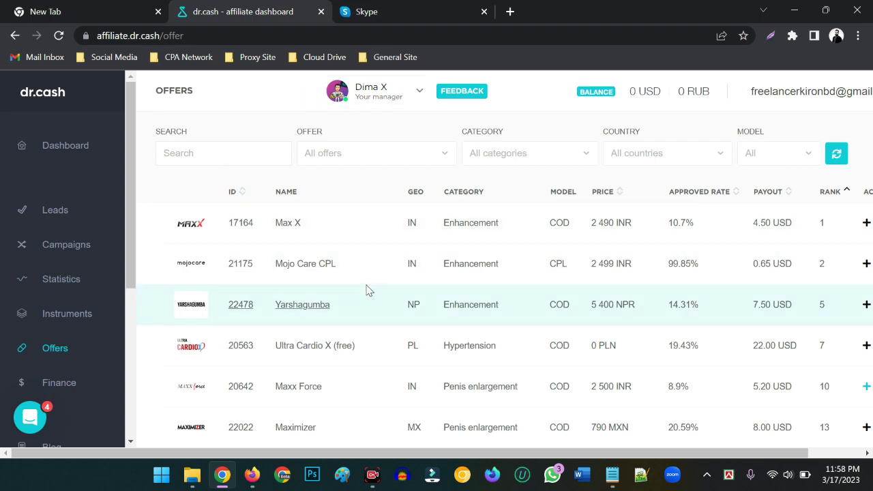
Step: Open and close the support chat, then start a new browser tab
{"action": "left_click", "coordinate": [30, 417]}
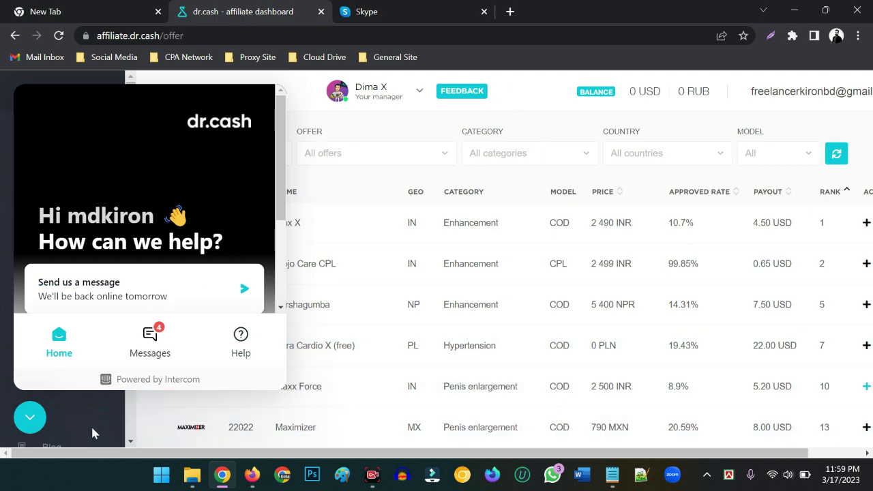
{"action": "left_click", "coordinate": [30, 416]}
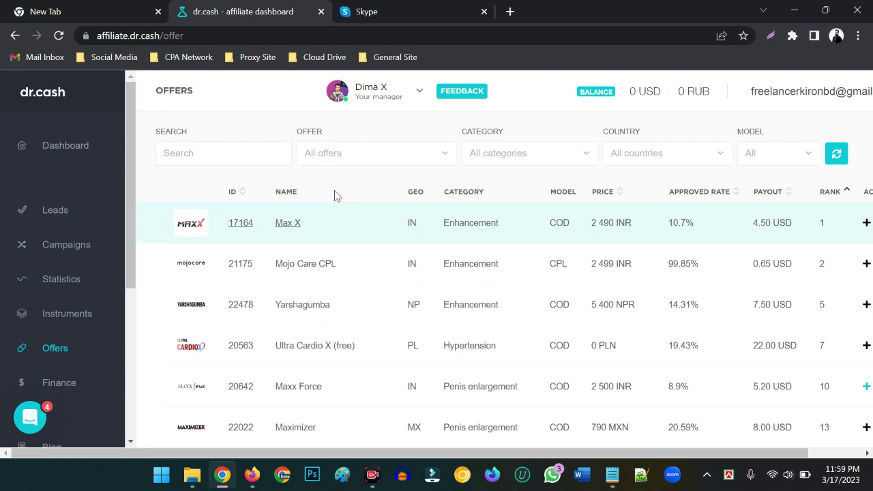
{"action": "left_click", "coordinate": [510, 11]}
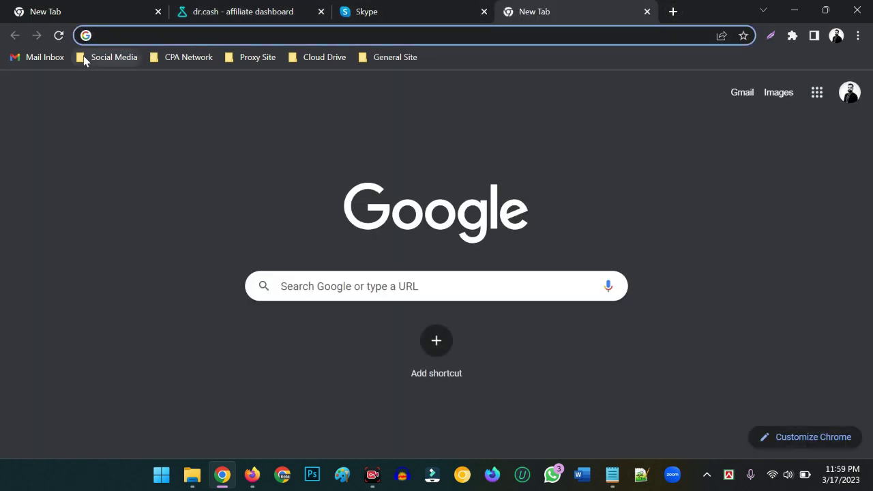
Step: Go to YouTube via the Social Media bookmarks, search 'dr.cash' and locate the drcash channel
{"action": "left_click", "coordinate": [89, 57]}
{"action": "left_click", "coordinate": [83, 80]}
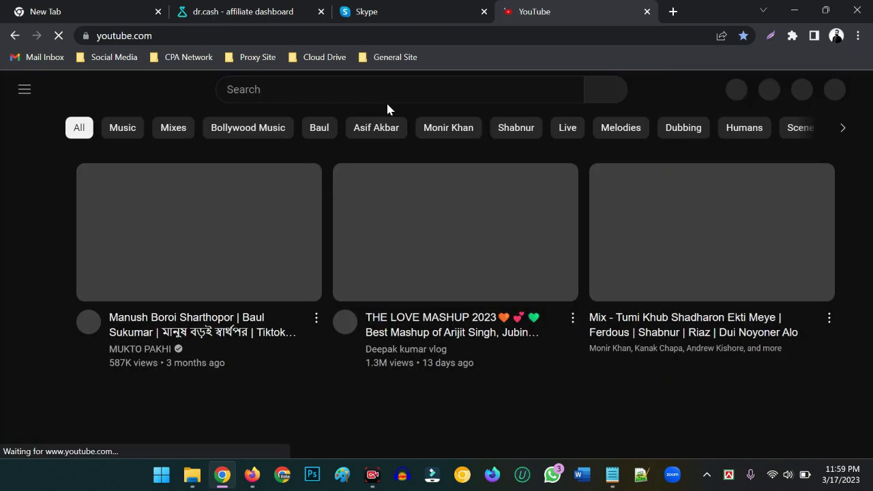
{"action": "left_click", "coordinate": [284, 89]}
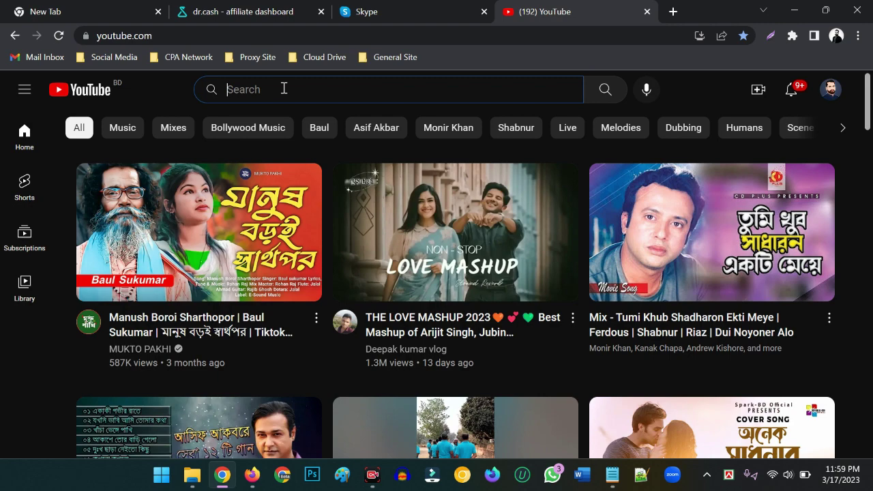
{"action": "type", "text": "dr"}
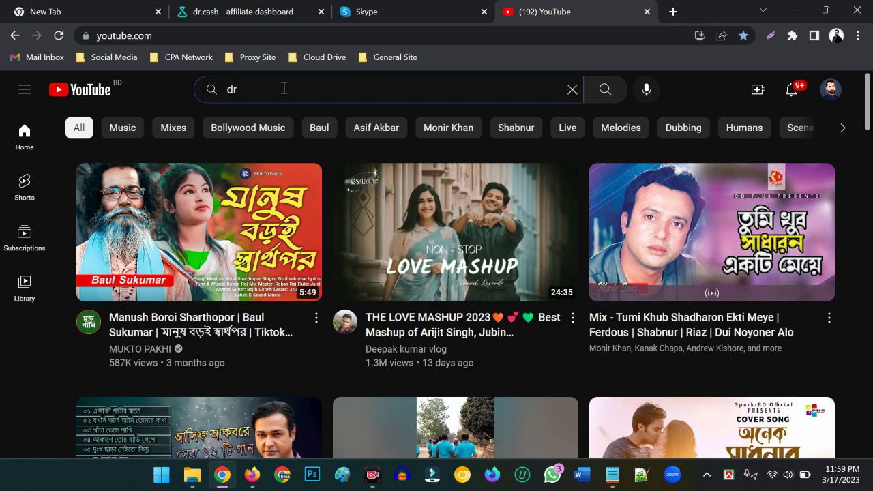
{"action": "type", "text": ".cash"}
{"action": "key", "text": "Return"}
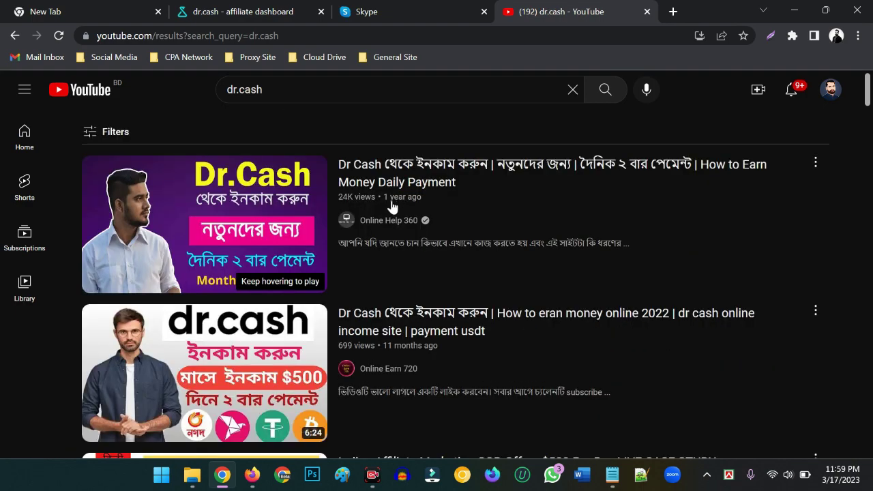
{"action": "scroll", "coordinate": [352, 258], "scroll_direction": "down", "scroll_amount": 8}
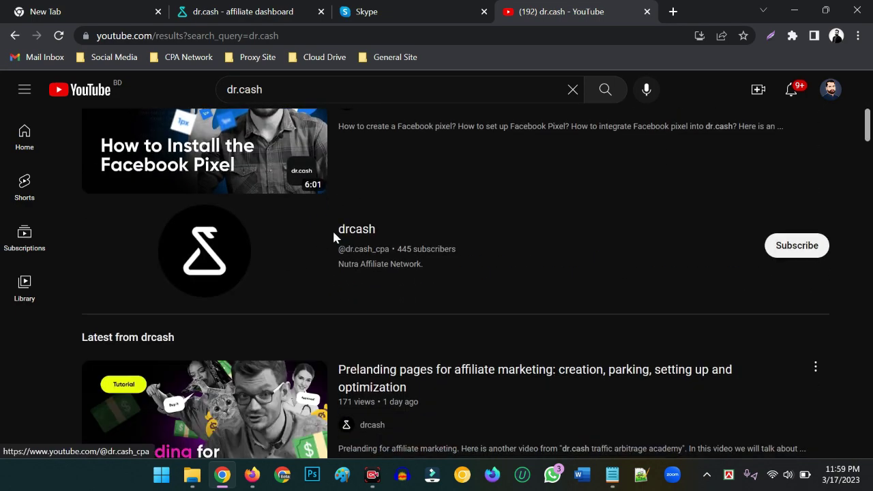
{"action": "scroll", "coordinate": [331, 240], "scroll_direction": "down", "scroll_amount": 2}
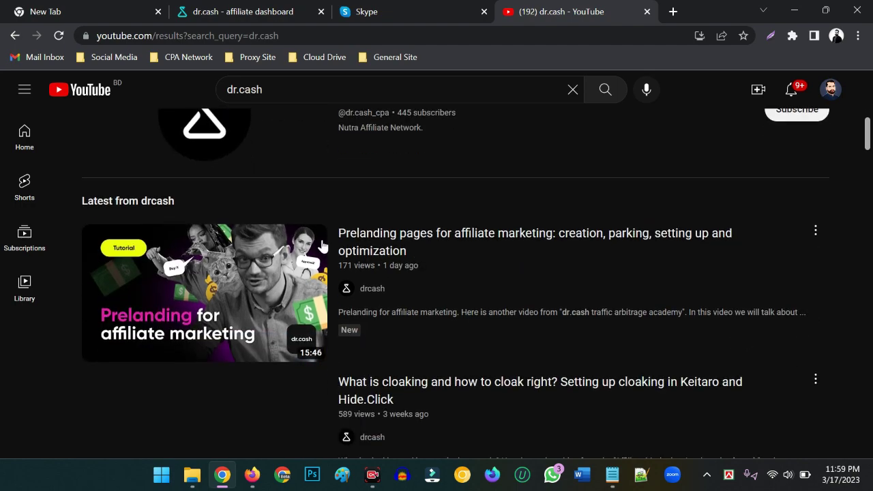
{"action": "scroll", "coordinate": [322, 244], "scroll_direction": "down", "scroll_amount": 10}
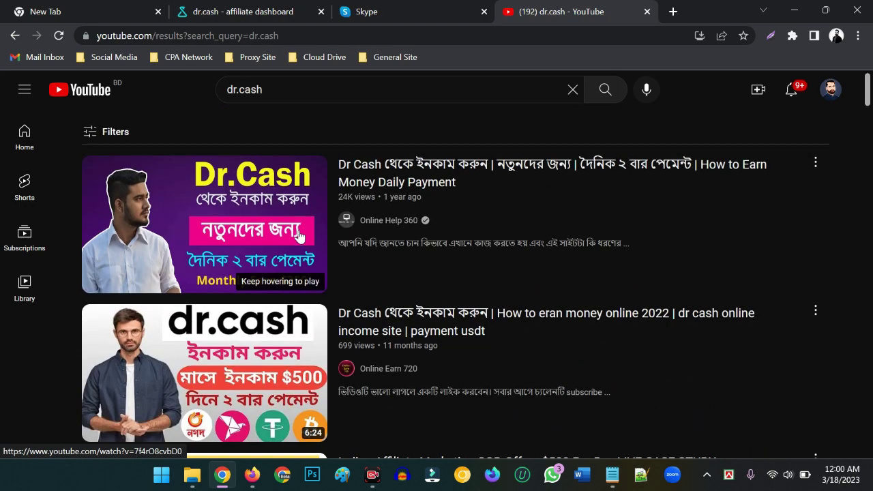
{"action": "scroll", "coordinate": [298, 235], "scroll_direction": "up", "scroll_amount": 10}
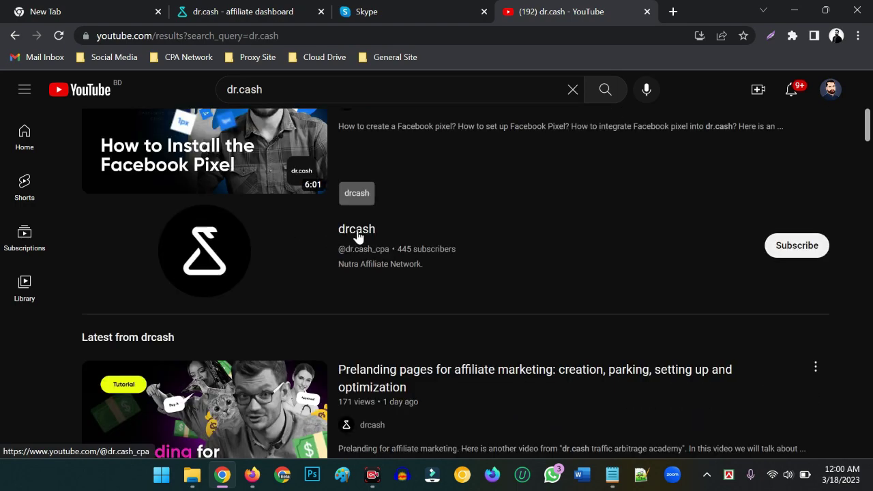
Step: Open the drcash channel page and pause its autoplaying featured video
{"action": "left_click", "coordinate": [217, 233]}
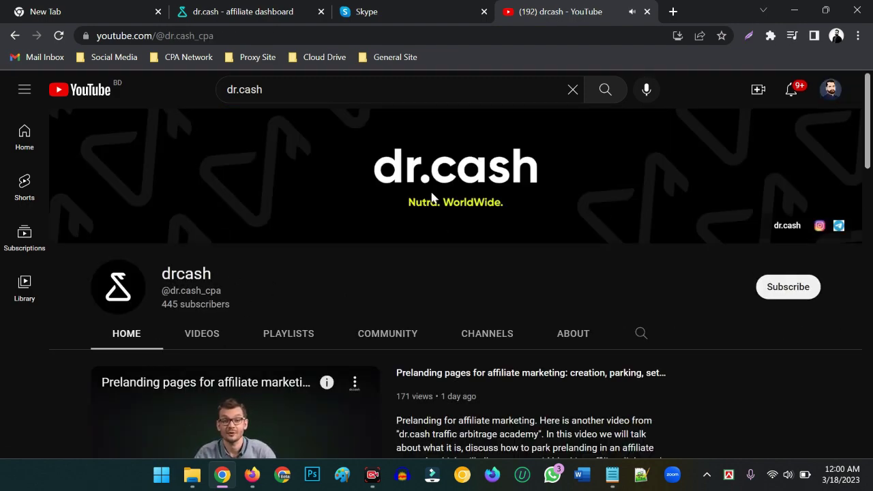
{"action": "scroll", "coordinate": [236, 364], "scroll_direction": "down", "scroll_amount": 3}
{"action": "left_click", "coordinate": [111, 310]}
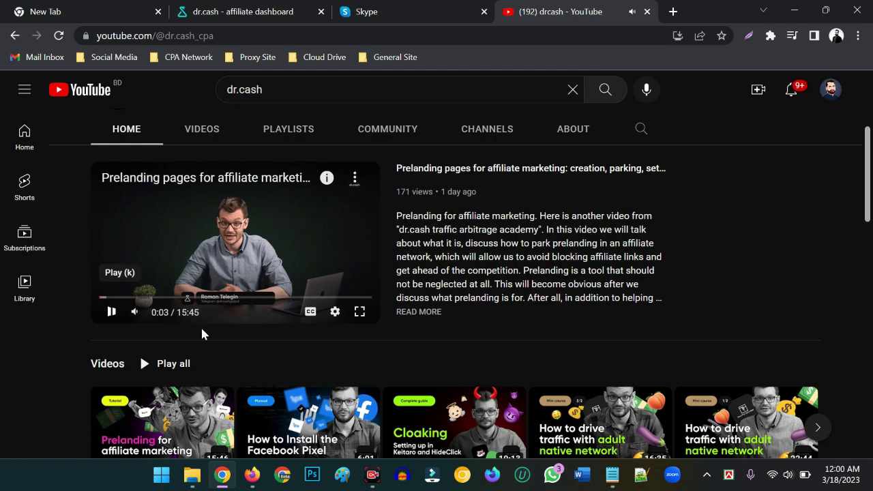
{"action": "scroll", "coordinate": [327, 362], "scroll_direction": "up", "scroll_amount": 2}
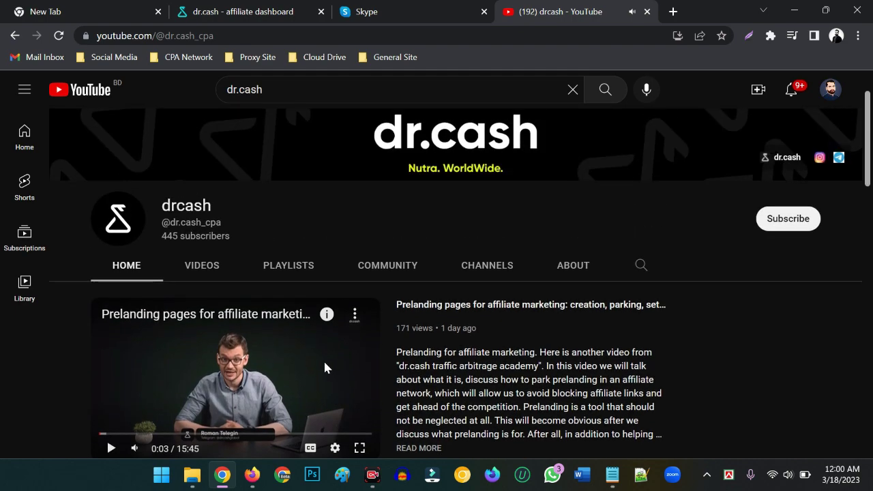
Step: Browse the channel's Videos grid, then return to the Dr.Cash Offers tab
{"action": "left_click", "coordinate": [202, 269]}
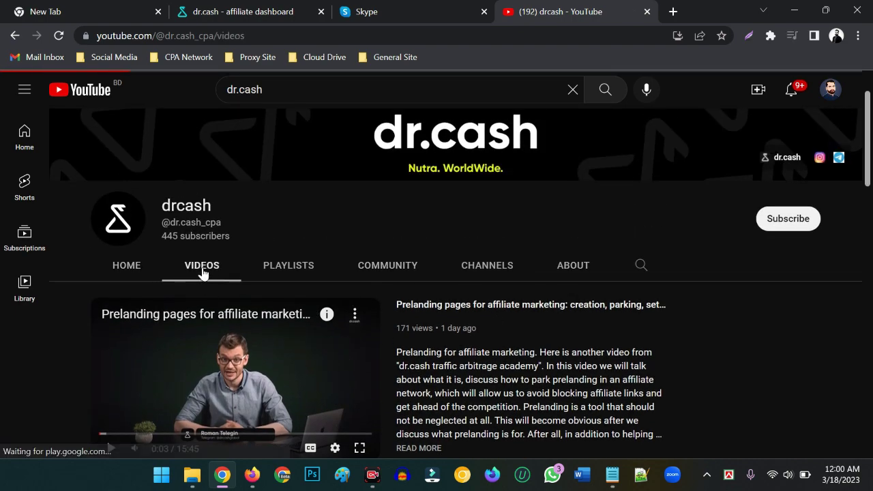
{"action": "scroll", "coordinate": [369, 265], "scroll_direction": "down", "scroll_amount": 4}
{"action": "scroll", "coordinate": [353, 268], "scroll_direction": "down", "scroll_amount": 5}
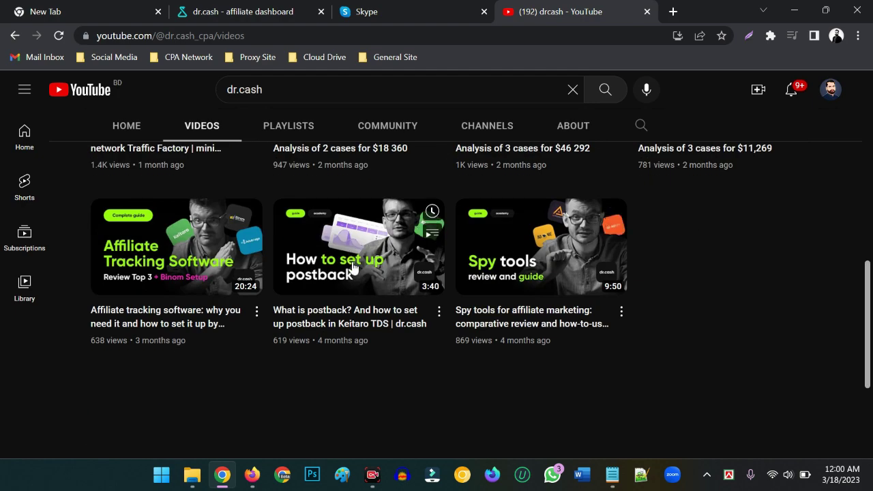
{"action": "scroll", "coordinate": [553, 302], "scroll_direction": "up", "scroll_amount": 2}
{"action": "scroll", "coordinate": [581, 308], "scroll_direction": "down", "scroll_amount": 2}
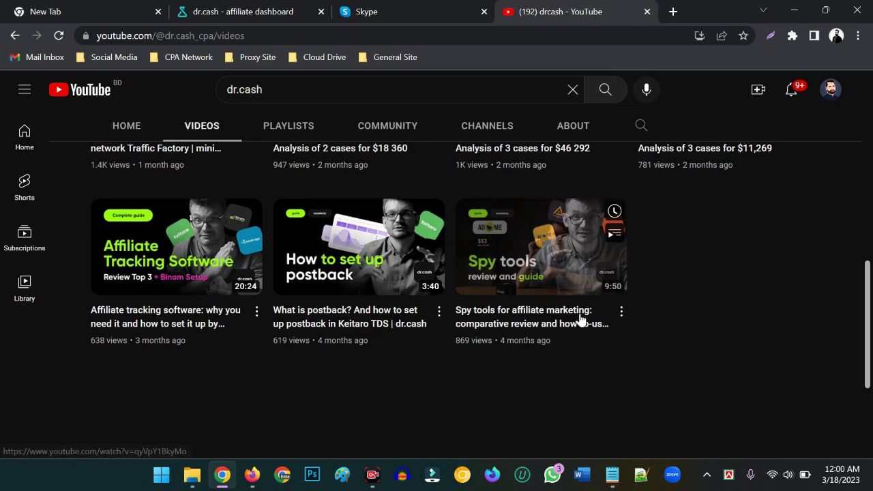
{"action": "scroll", "coordinate": [182, 292], "scroll_direction": "up", "scroll_amount": 1}
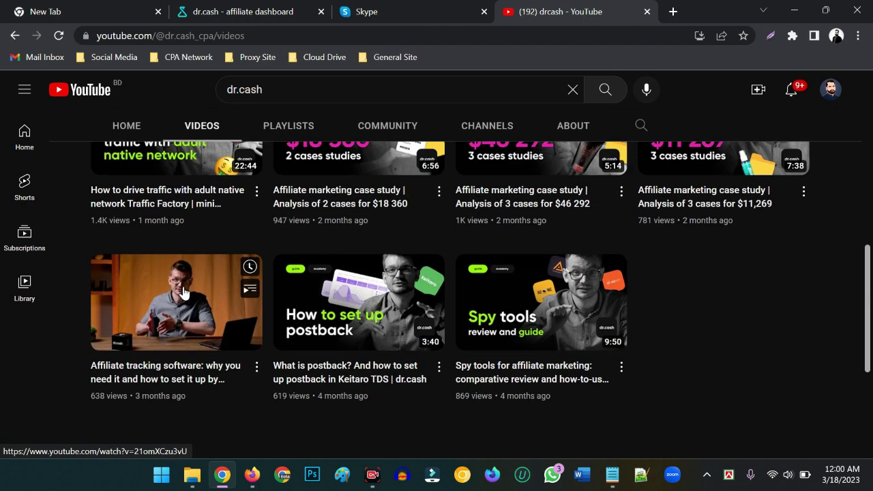
{"action": "scroll", "coordinate": [195, 289], "scroll_direction": "up", "scroll_amount": 6}
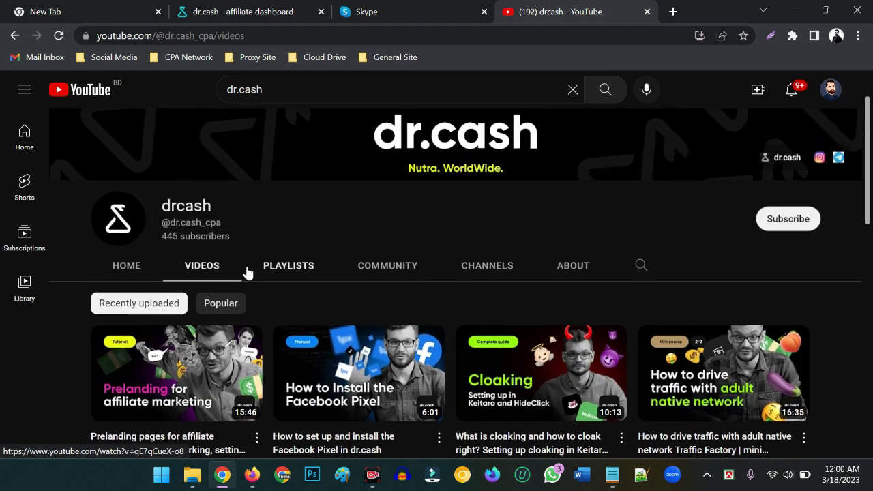
{"action": "scroll", "coordinate": [247, 273], "scroll_direction": "down", "scroll_amount": 2}
{"action": "scroll", "coordinate": [751, 289], "scroll_direction": "up", "scroll_amount": 3}
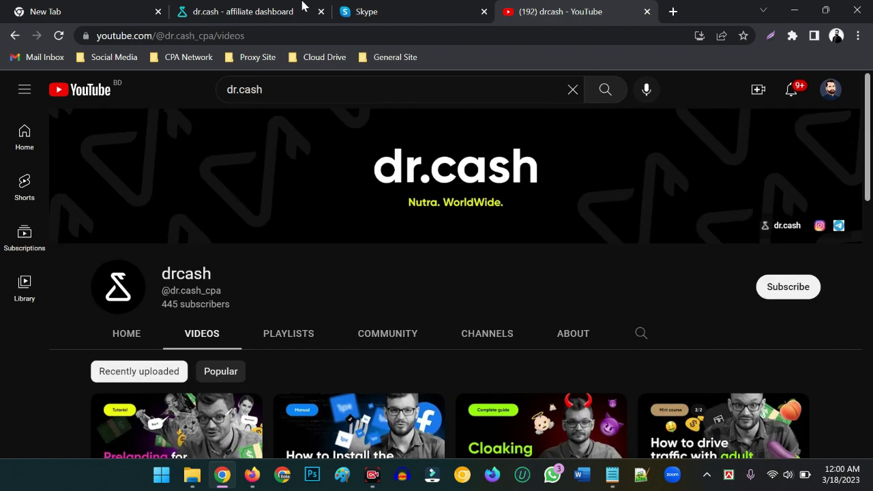
{"action": "left_click", "coordinate": [303, 6]}
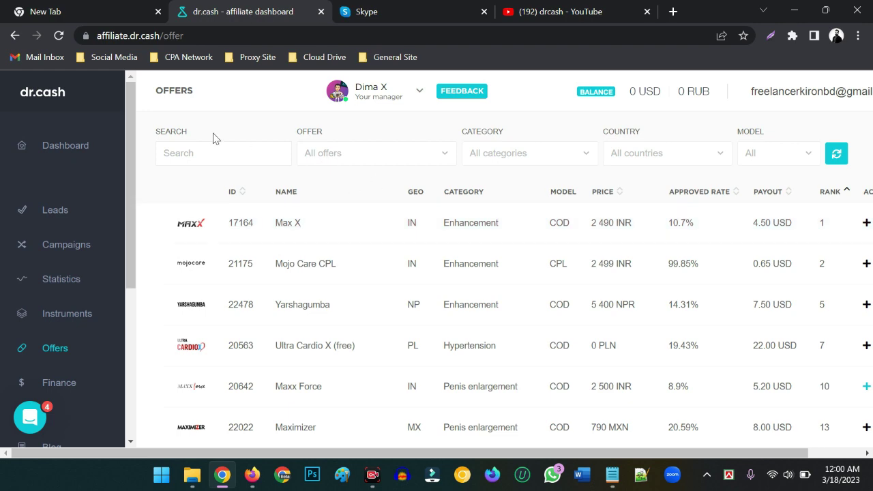